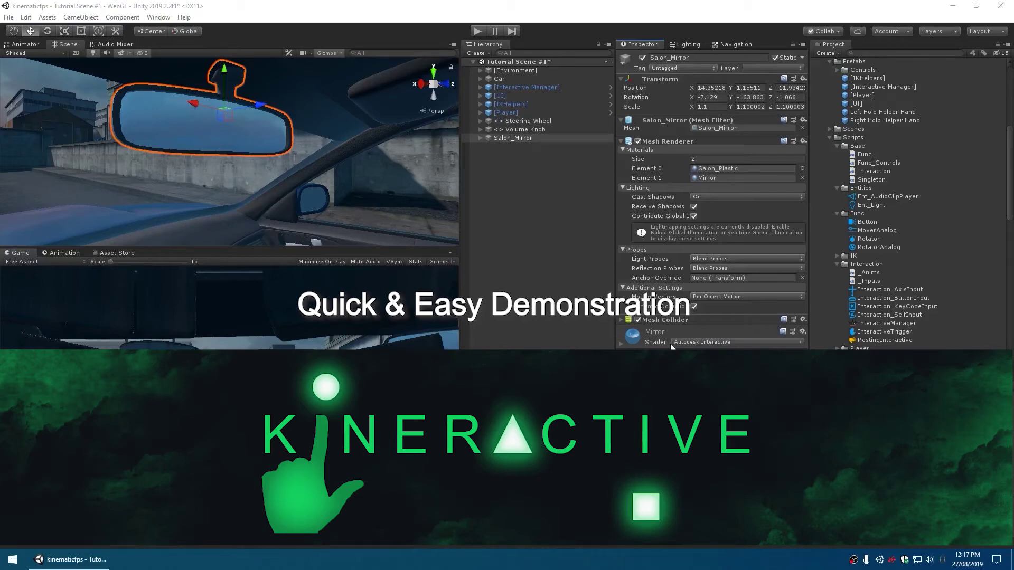
Create an empty object at the root of the scene and name it "<> Adjust Mirror".
click(518, 325)
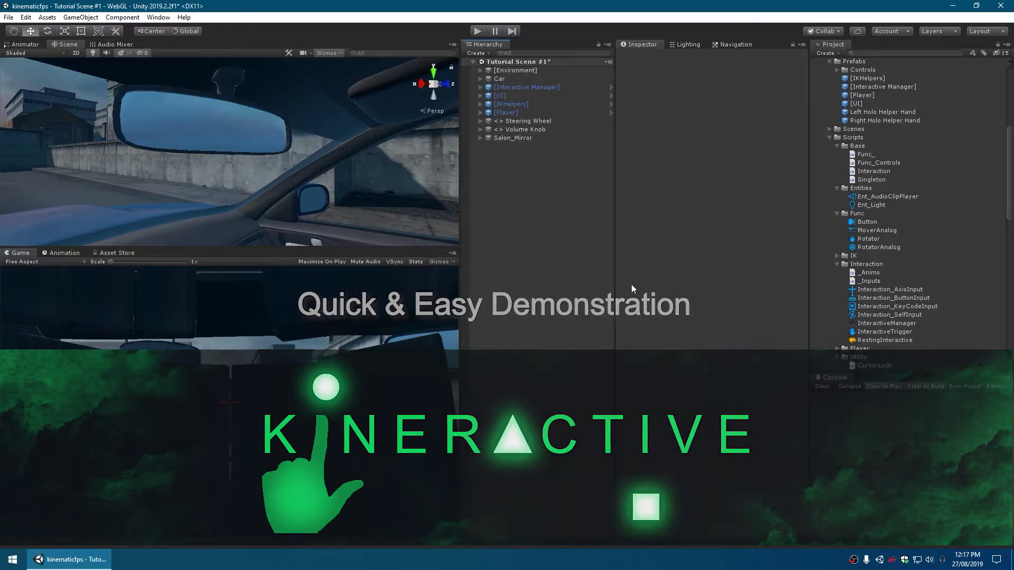
right_drag(279, 206, 317, 199)
click(243, 144)
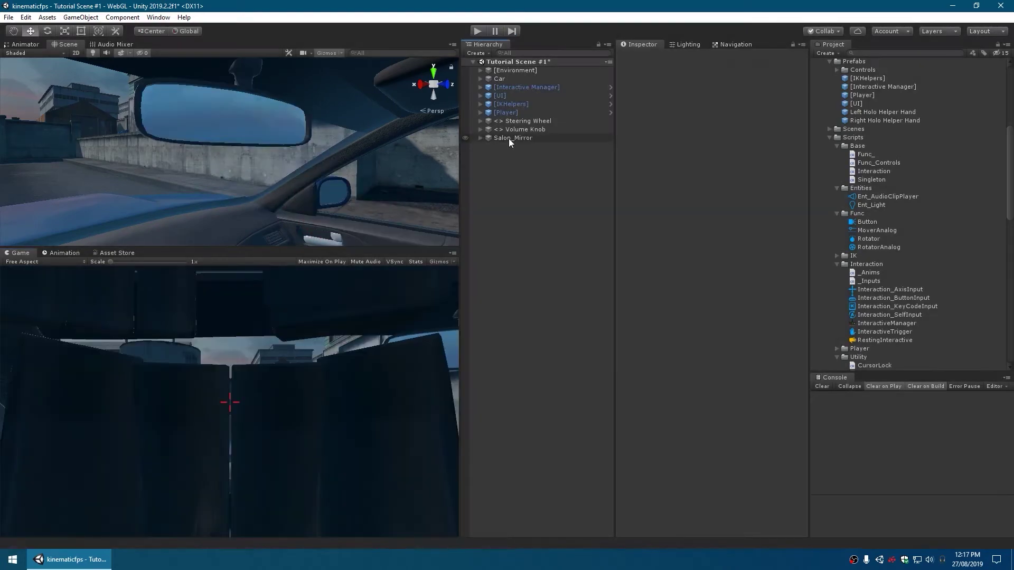
click(508, 138)
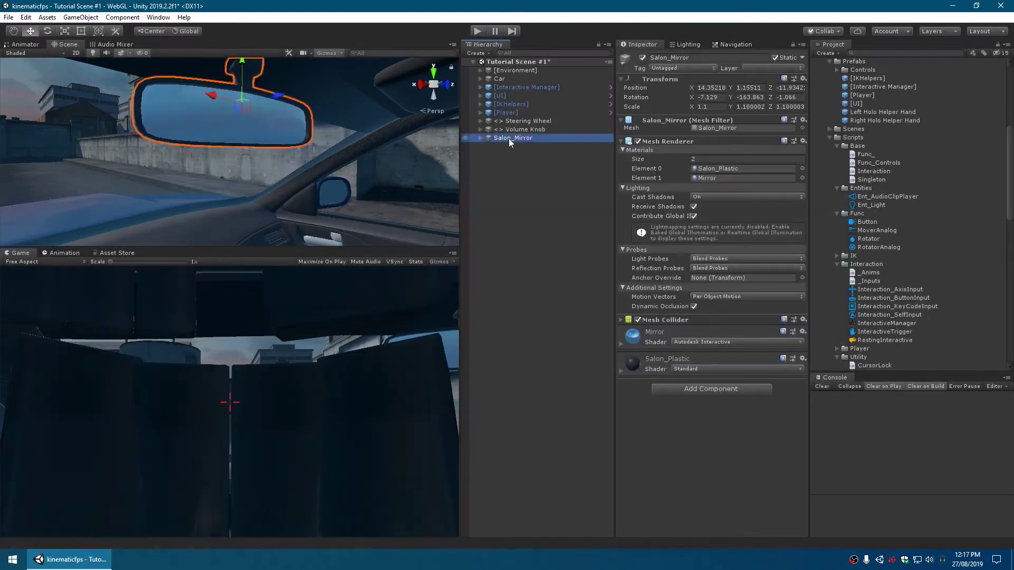
right_click(509, 138)
right_click(495, 191)
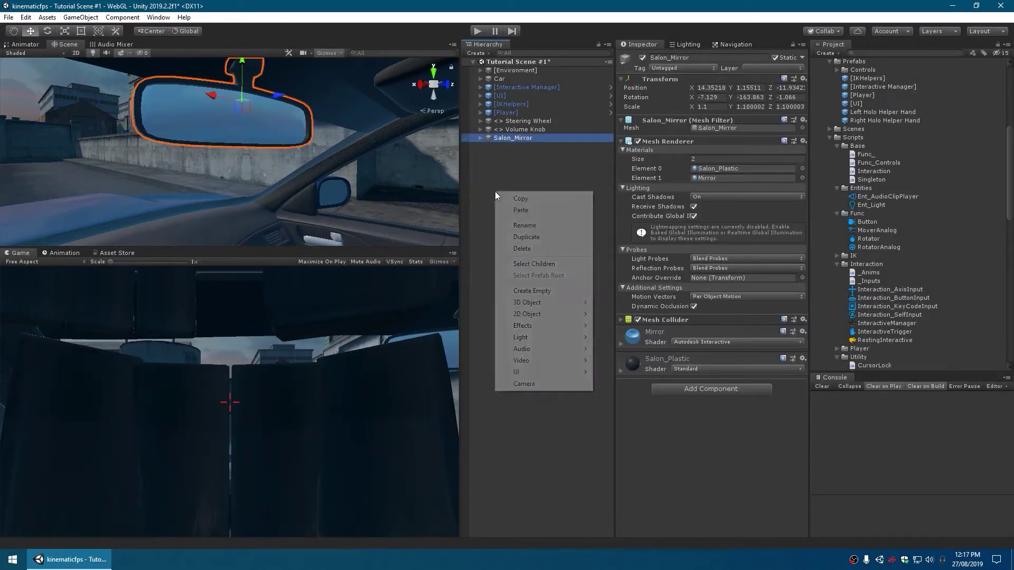
click(529, 291)
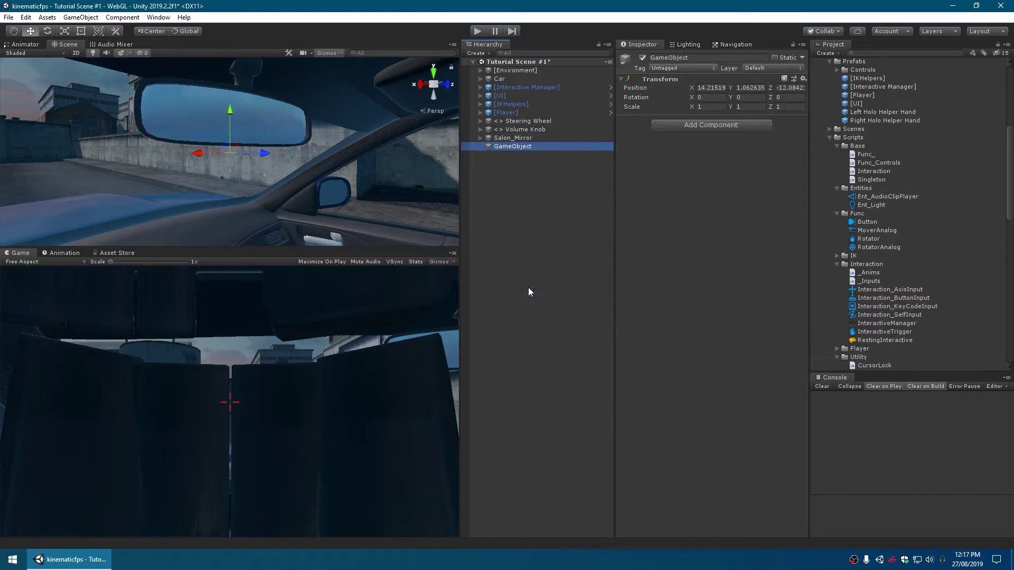
text(<>)
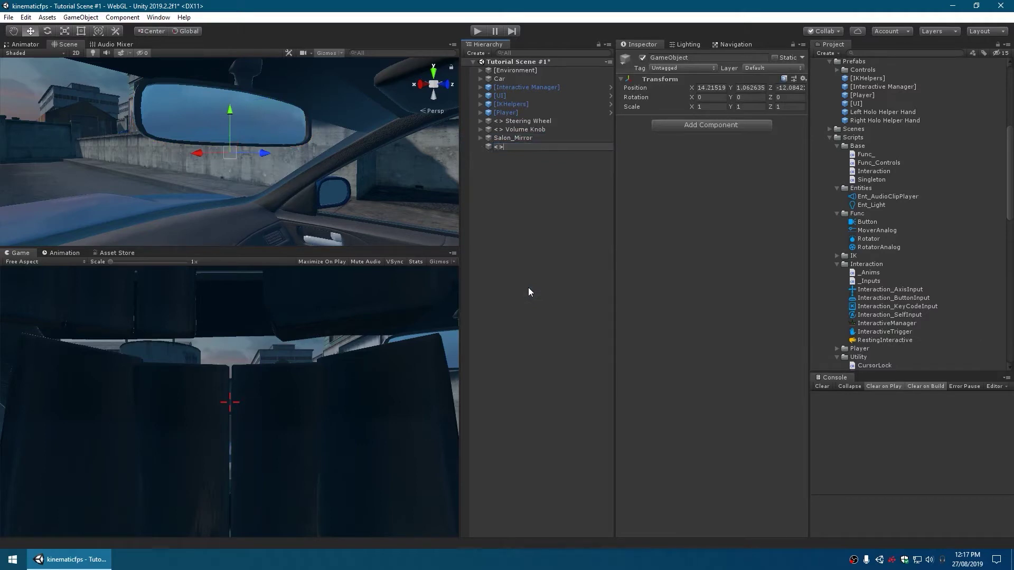
text( Adjust Mirror)
key(Return)
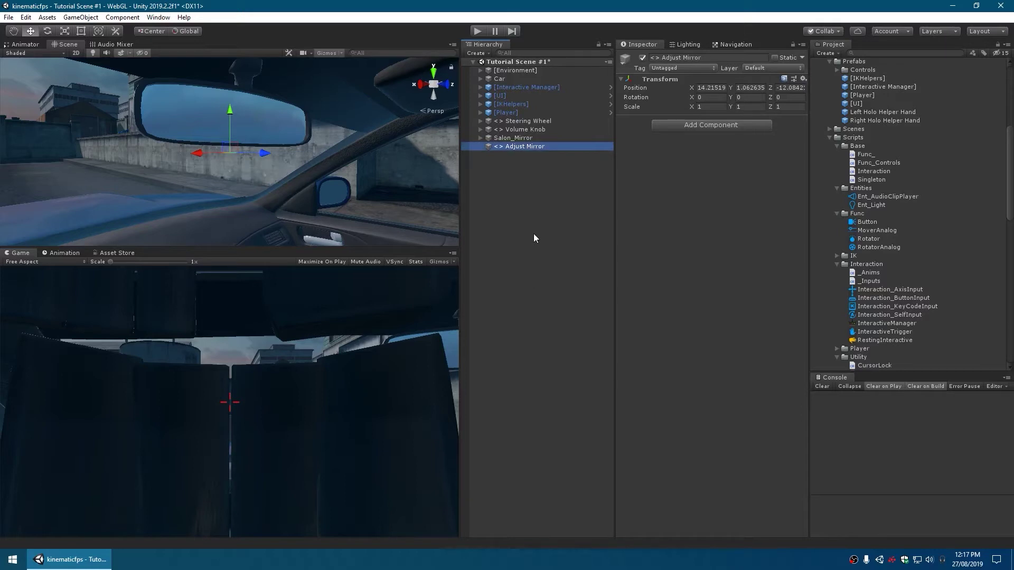
Add an empty child named "Model" to <> Adjust Mirror and make Salon_Mirror a child of it.
right_click(534, 144)
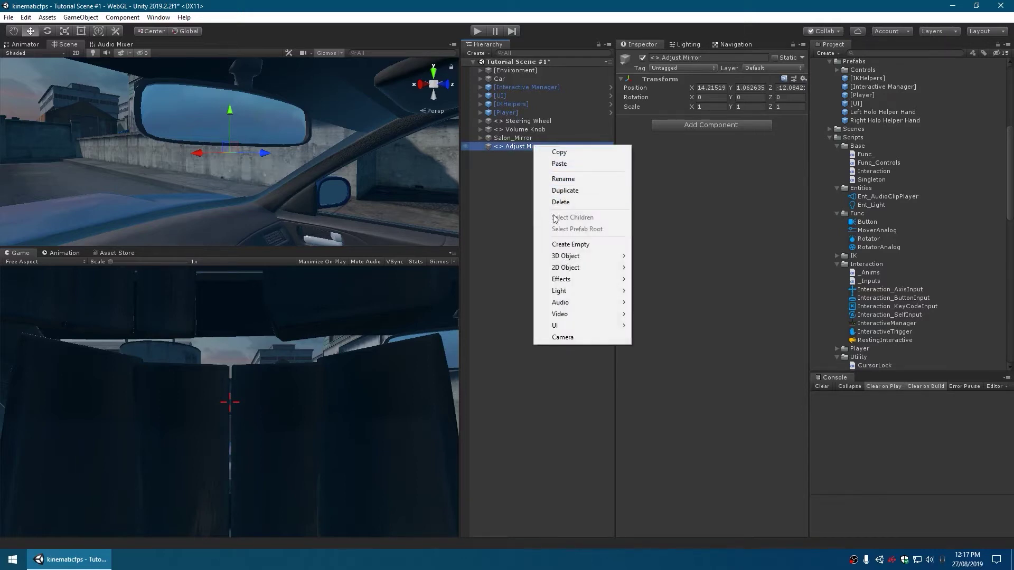
click(563, 243)
text(Model)
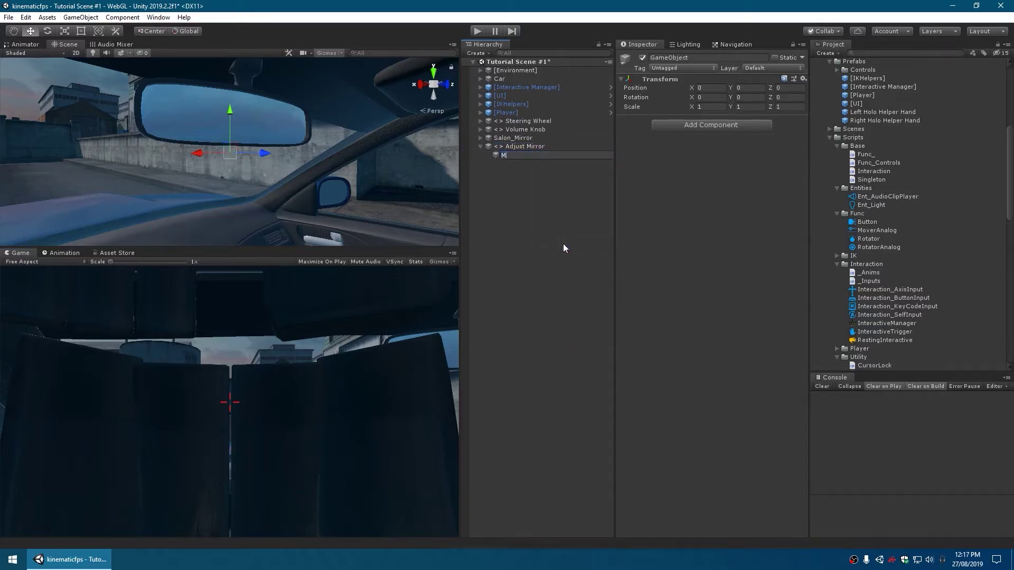
key(Return)
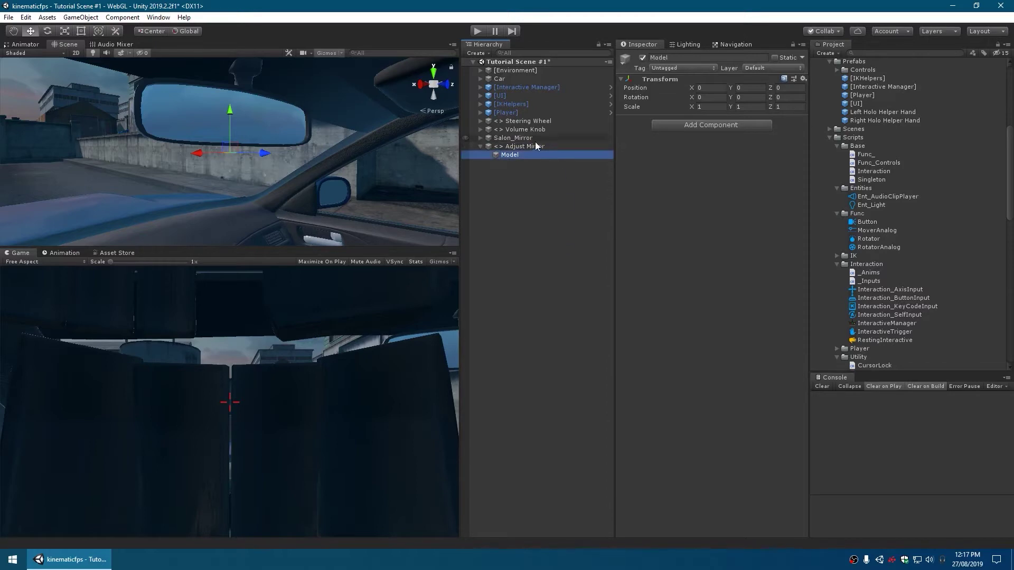
drag(533, 139, 528, 155)
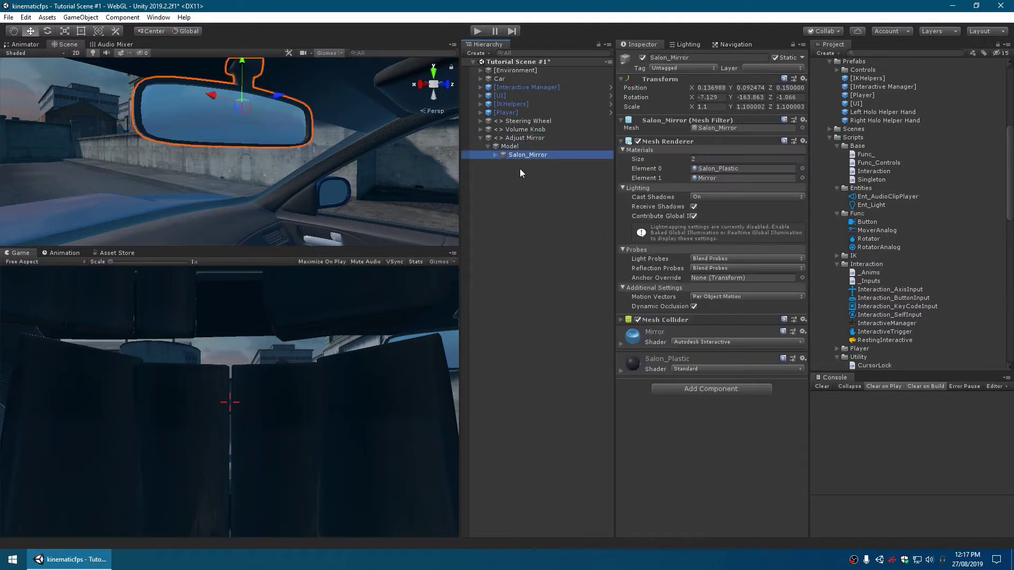
click(518, 182)
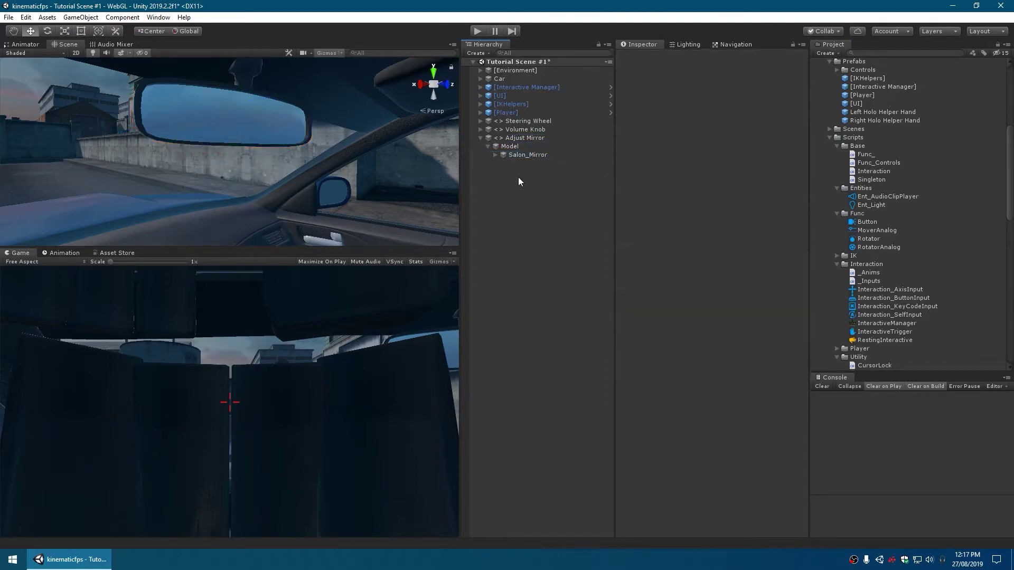
Add an empty child named "Mirror Rotator" to <> Adjust Mirror and attach the RotatorAnalog script to it.
right_click(507, 137)
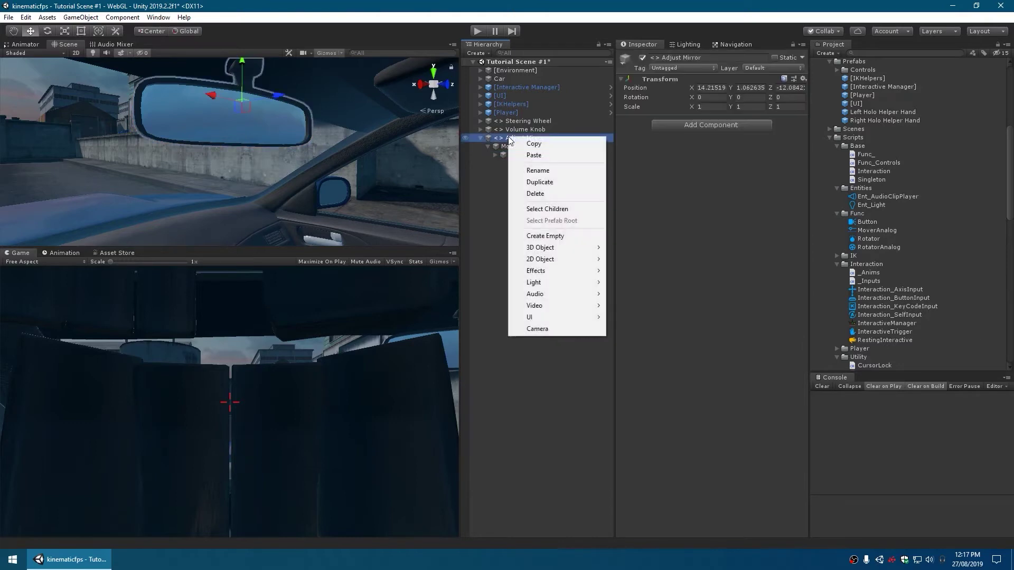
click(549, 235)
text(Mirr)
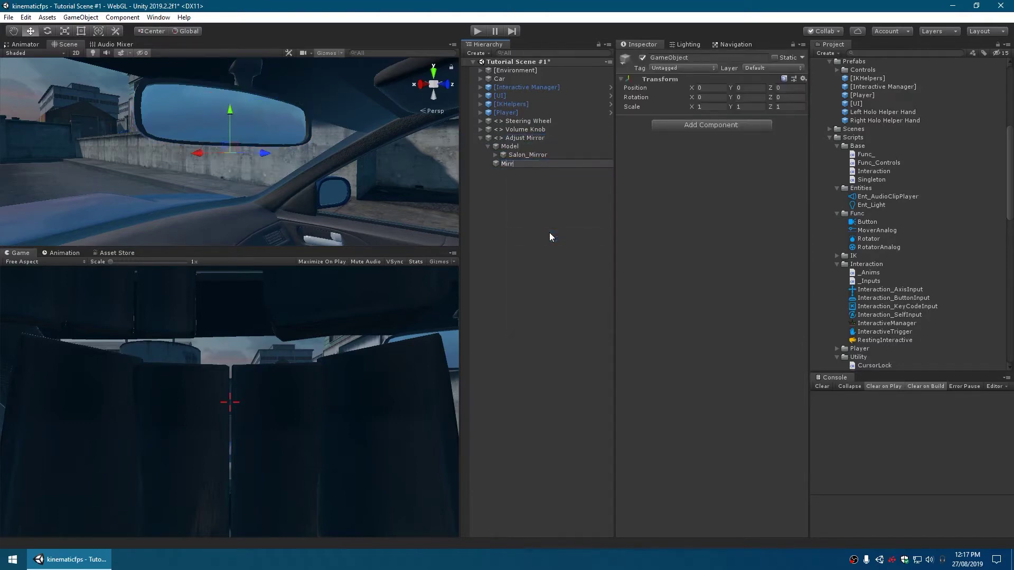
text(or Rotator)
key(Return)
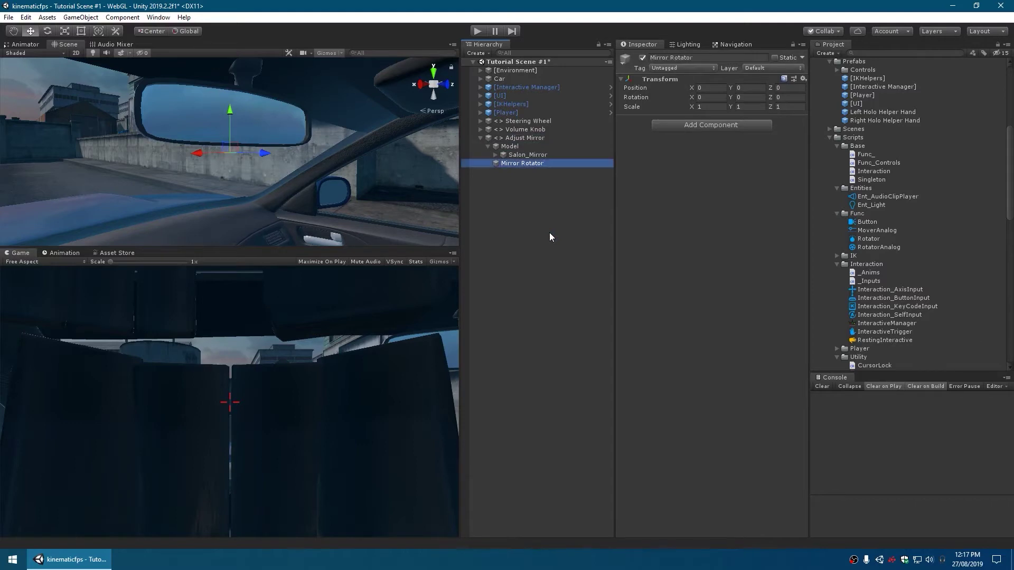
drag(899, 247, 777, 246)
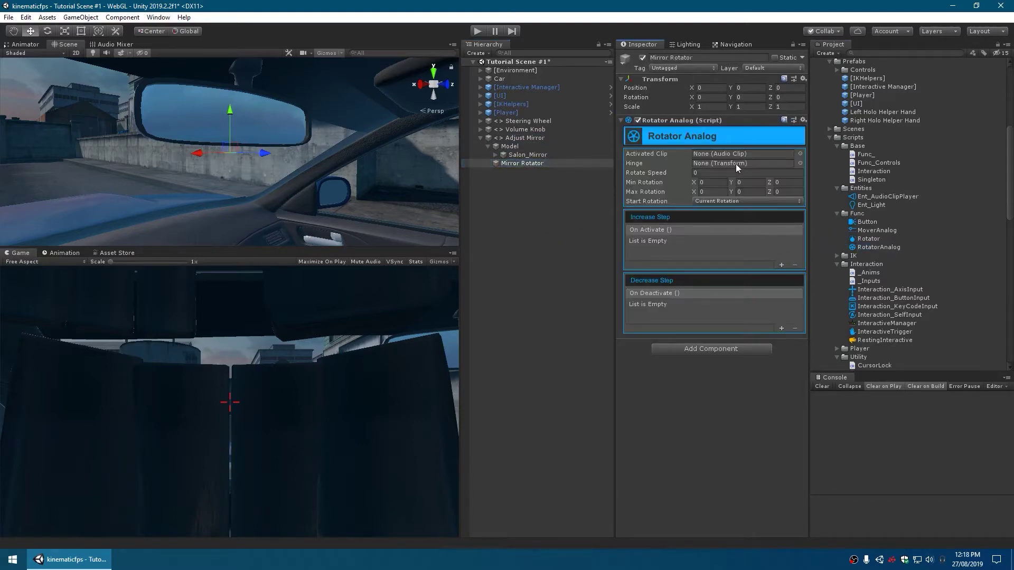
Assign Salon_Mirror as the Mirror Rotator's hinge and set its rotate speed to 0.5.
drag(528, 154, 701, 165)
click(708, 172)
text(0.5)
Set the rotator's minimum Y rotation to -200, maximum Y rotation to -150 and start rotation to Maximum Rotation.
key(Tab)
key(Tab)
text(-200)
key(Tab)
key(Tab)
key(Tab)
text(-150)
click(723, 202)
click(728, 236)
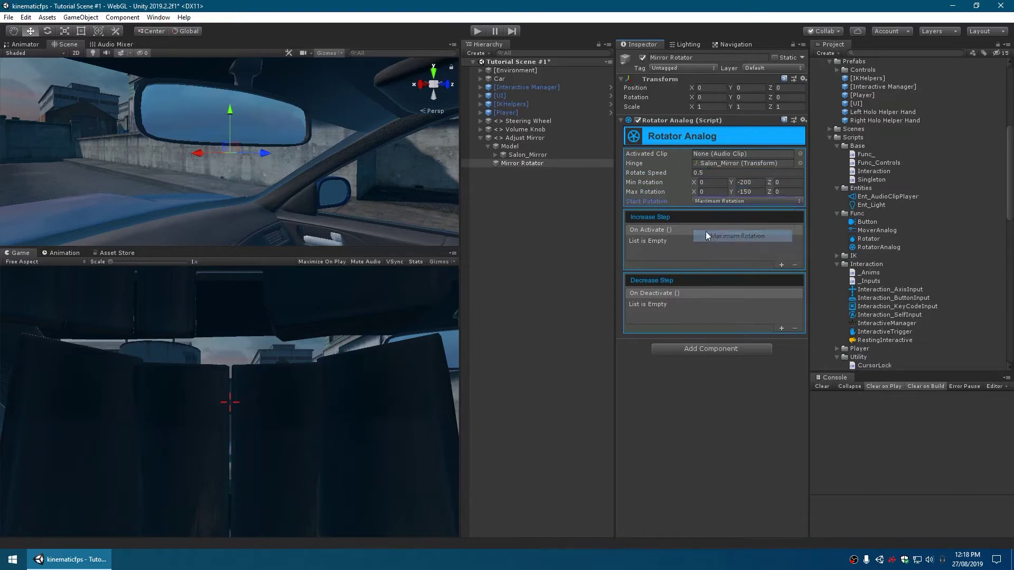
Add an empty child named "Rotate Left Input" to <> Adjust Mirror and attach the Interaction_ButtonInput script.
click(514, 141)
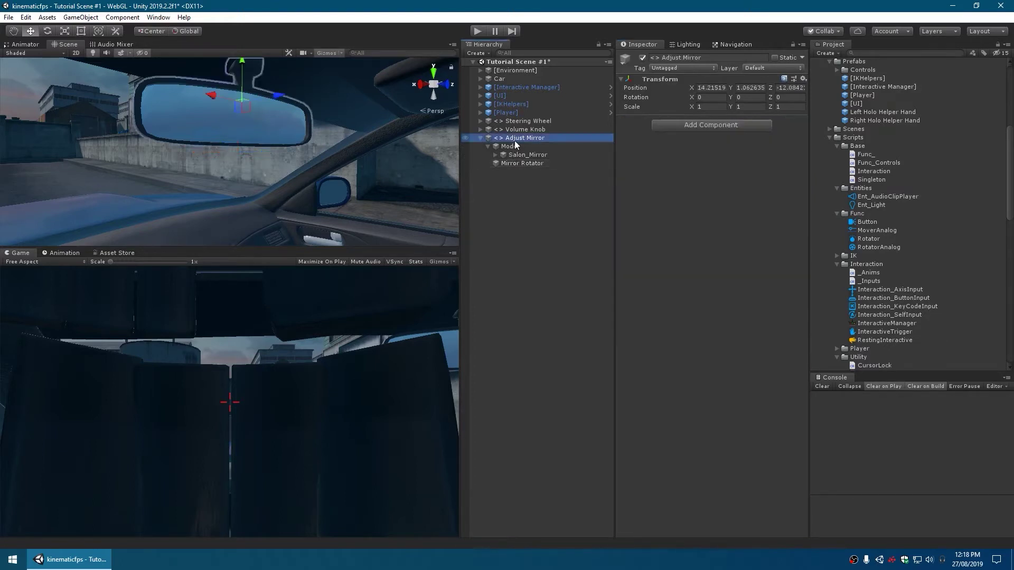
right_click(514, 140)
click(546, 240)
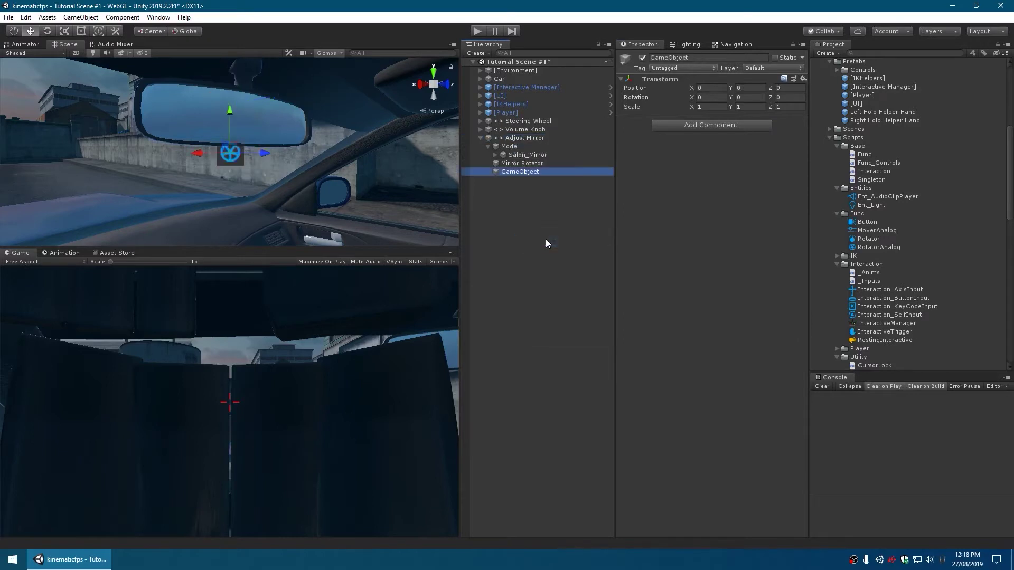
text(Ro)
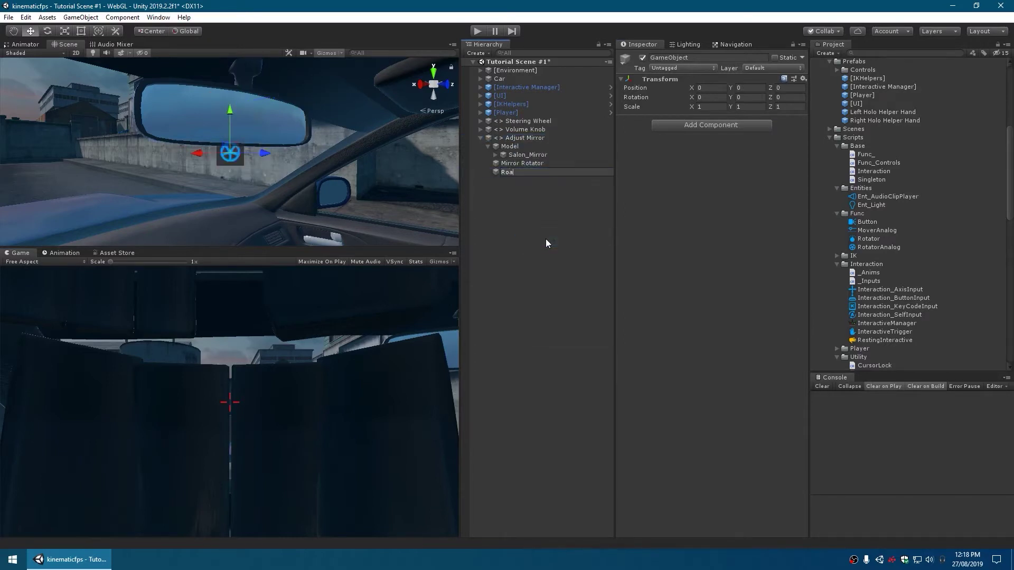
text(tate Left Input)
key(Return)
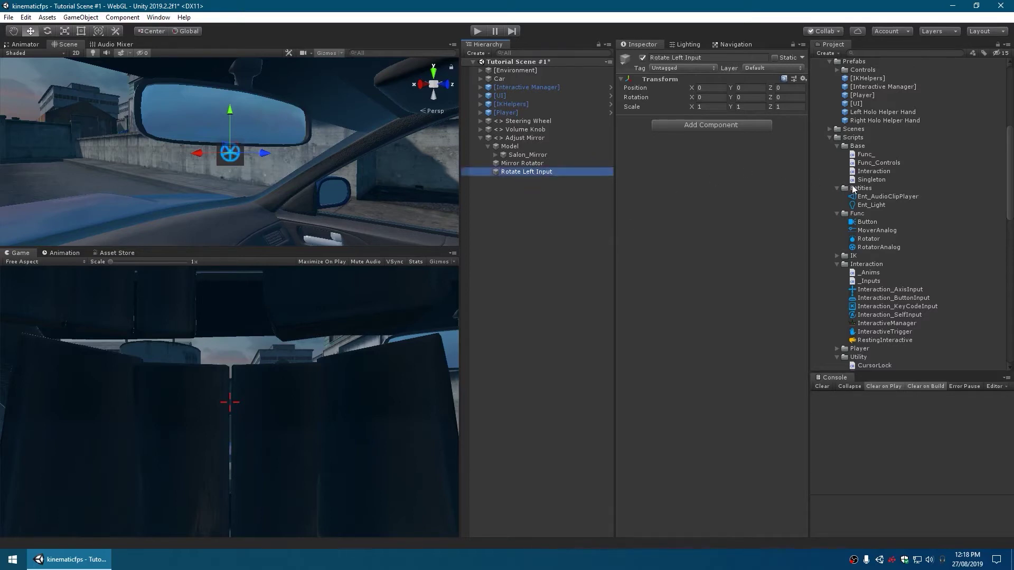
drag(912, 299, 709, 213)
Set the Rotate Left Input's button input to Fire 1 and enable Repeating Input.
click(721, 169)
click(714, 182)
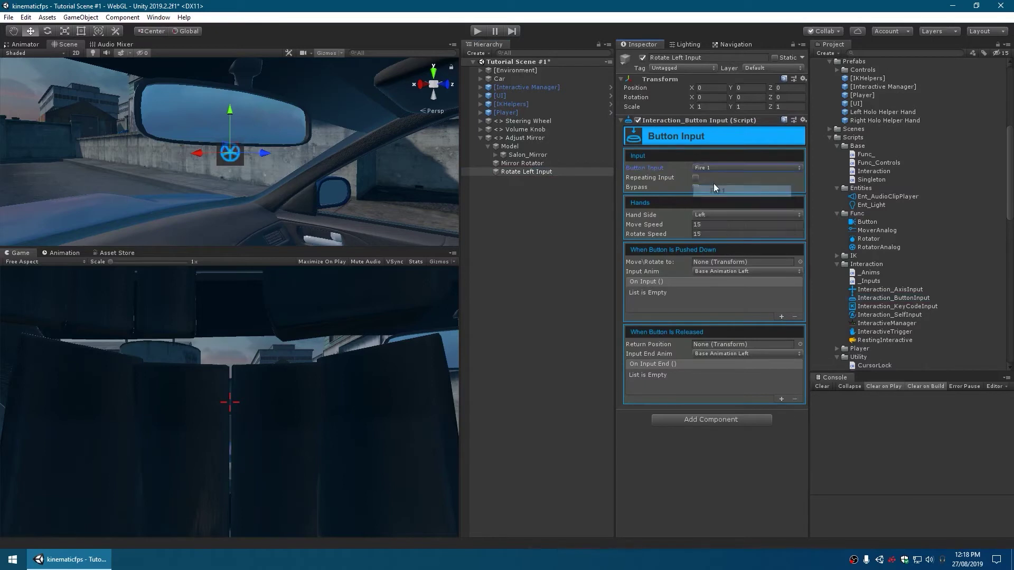
click(695, 177)
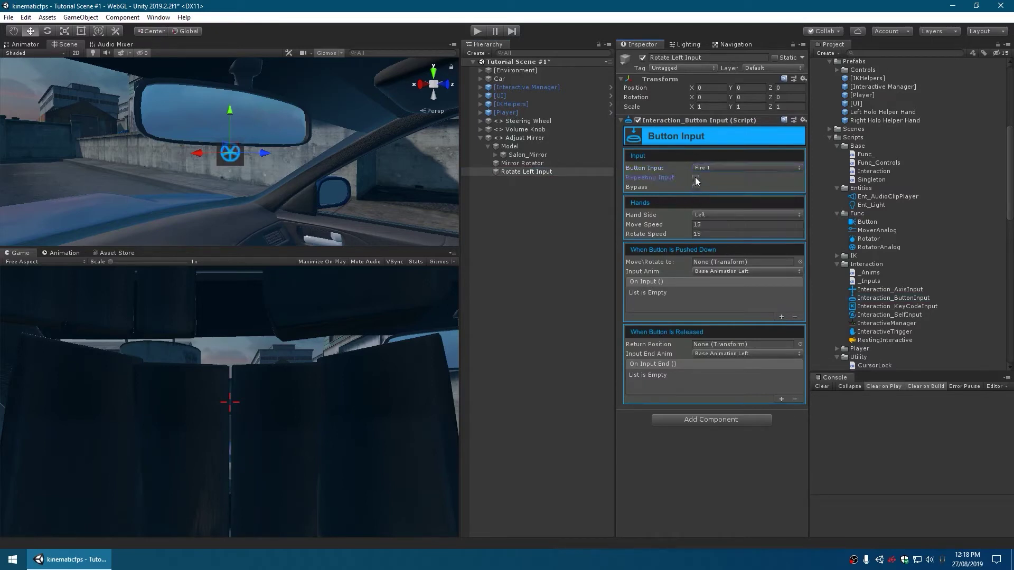
Set the hand side to Right and both the input and input end animations to Base Animation Right.
click(704, 217)
click(705, 236)
click(718, 271)
click(710, 292)
click(720, 353)
click(730, 376)
Add an On Input event that calls RotatorAnalog.IncreaseRotationStepAll on the Mirror Rotator.
click(781, 317)
drag(542, 163, 642, 303)
click(692, 293)
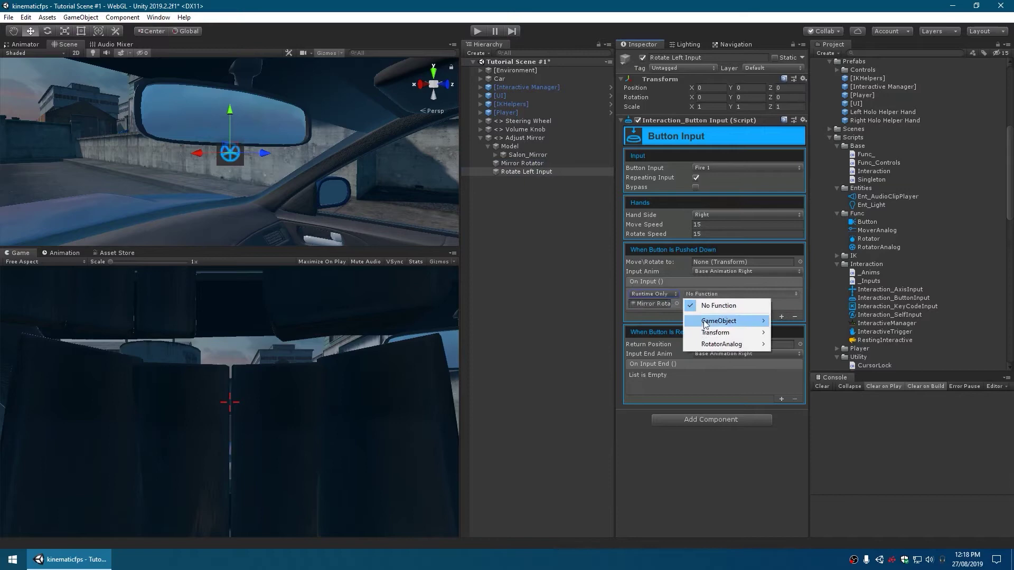
mouse_move(708, 346)
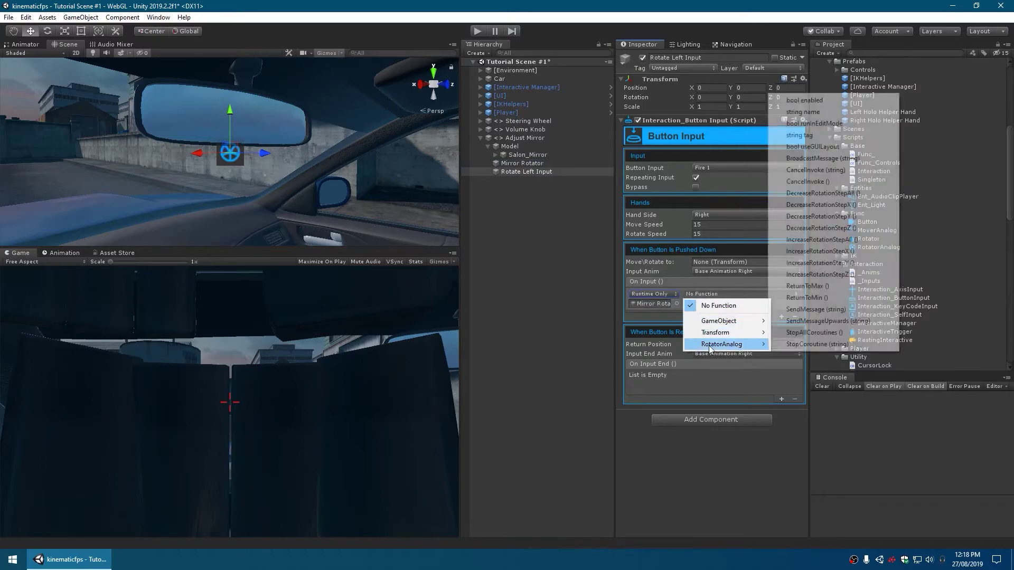
click(827, 240)
Duplicate Rotate Left Input and rename the copy "Rotate Right Input".
click(530, 172)
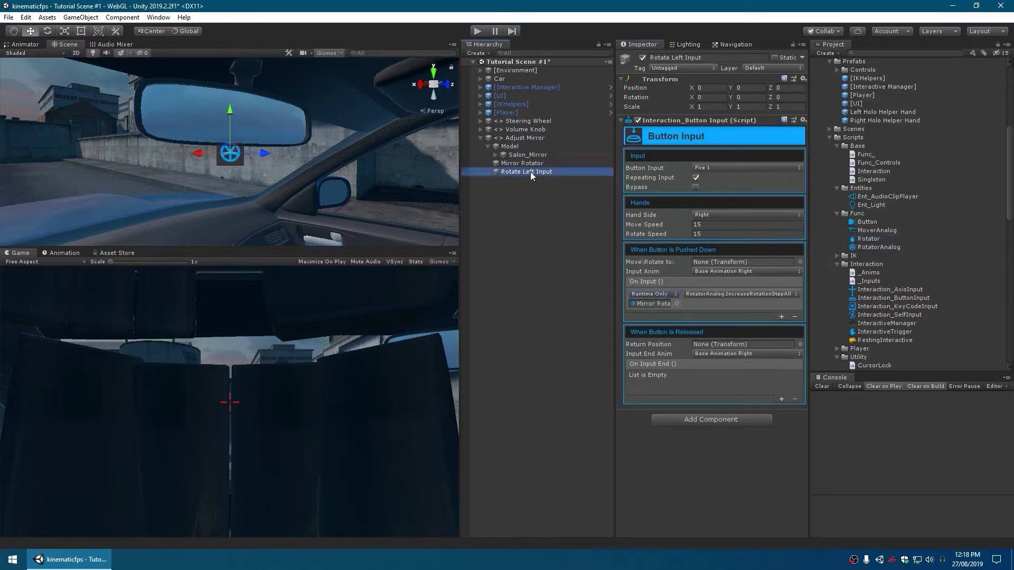
key(ctrl+d)
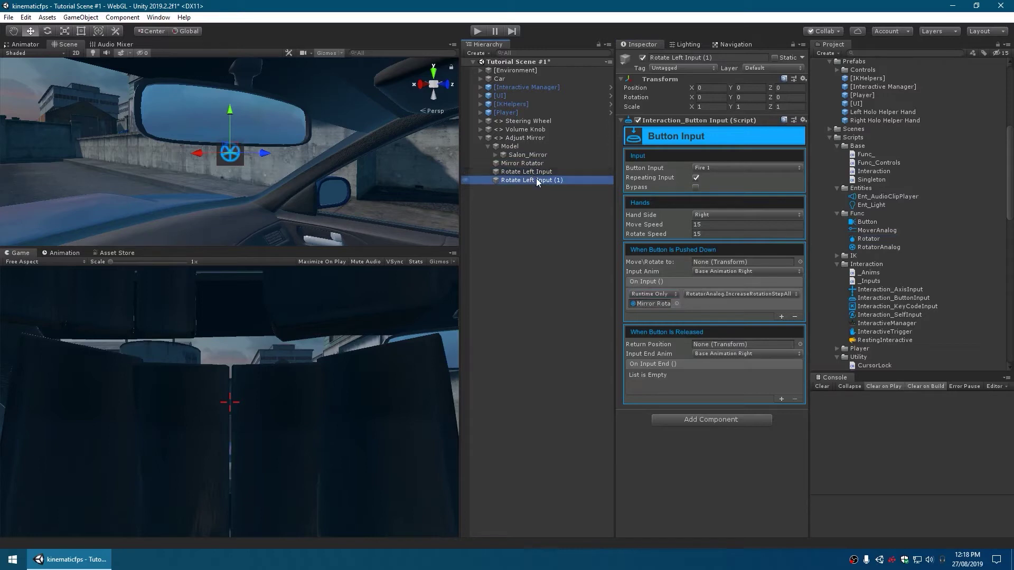
click(537, 180)
drag(565, 181, 522, 180)
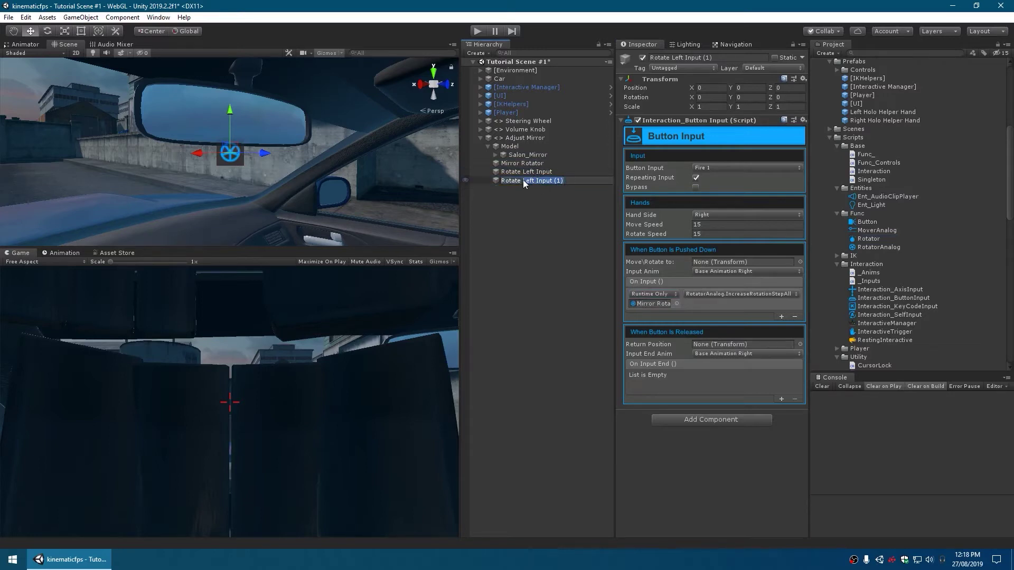
text(R)
text(ight Input)
key(Return)
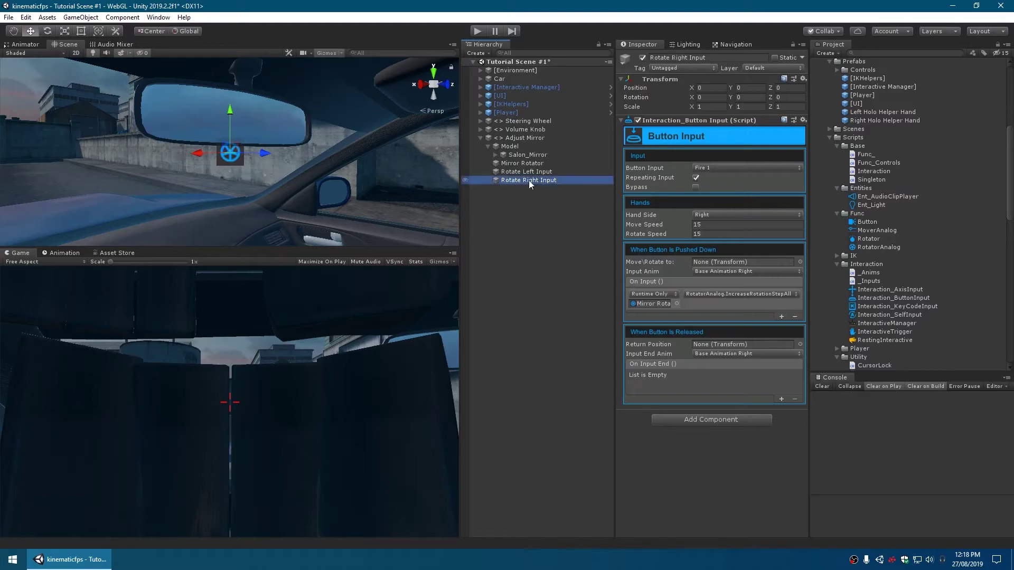
Set the Rotate Right Input's button input to Fire 2 and its On Input function to RotatorAnalog.DecreaseRotationStepAll.
click(717, 167)
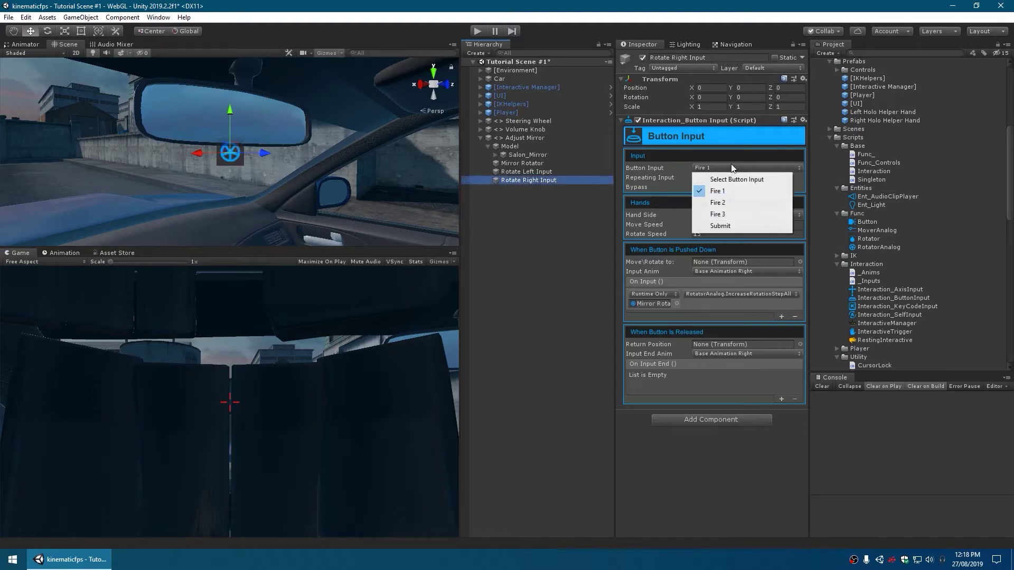
click(730, 201)
click(718, 294)
mouse_move(730, 346)
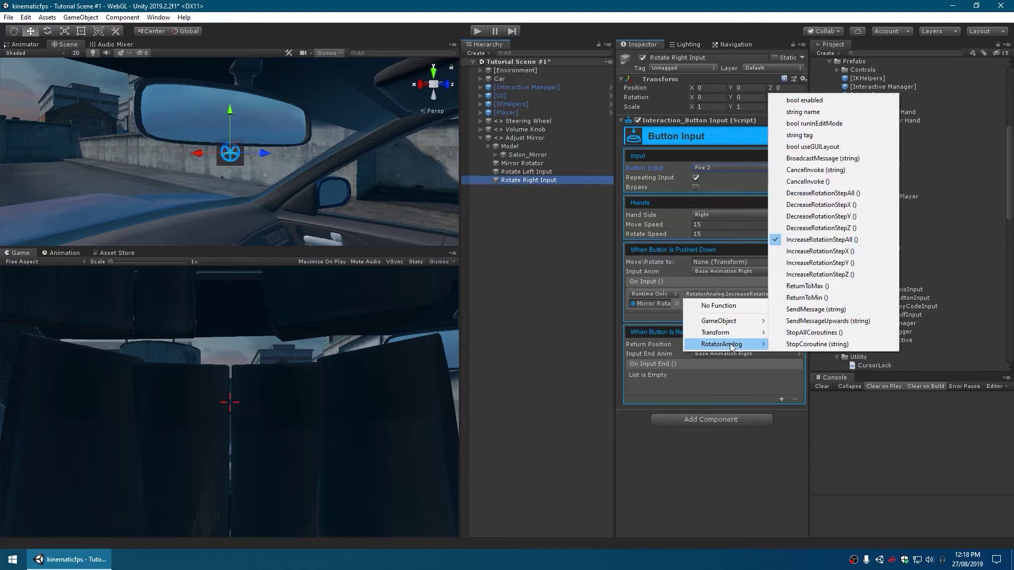
click(863, 198)
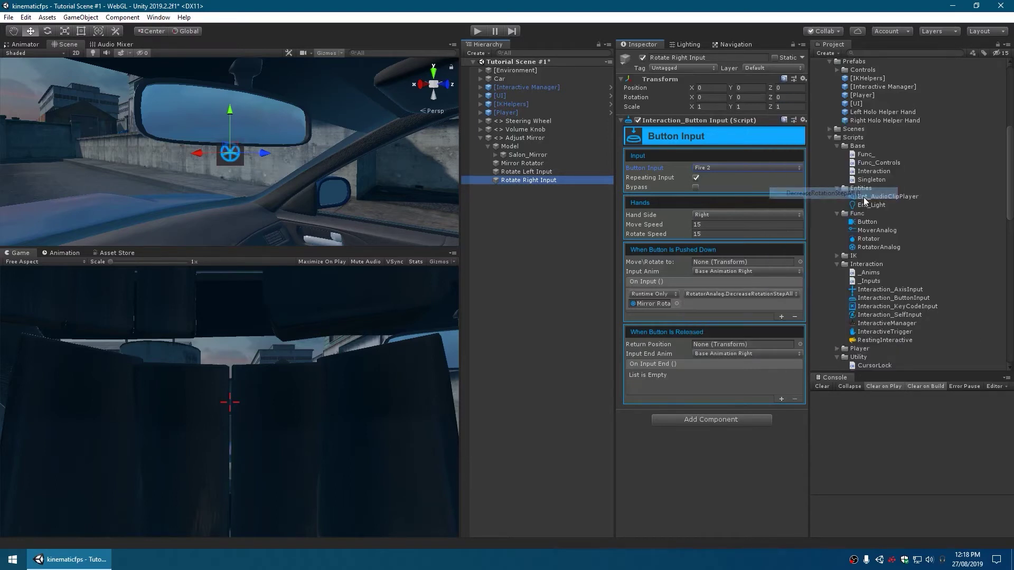
click(536, 230)
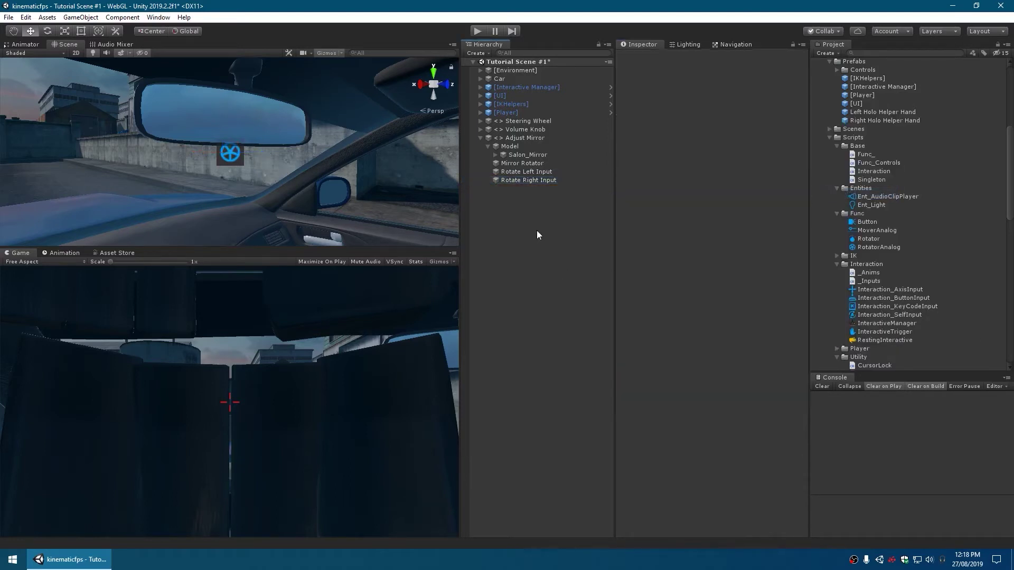
Create an empty child object under Adjust Mirror and name it "Grab Mirror".
click(526, 137)
right_click(525, 135)
click(581, 236)
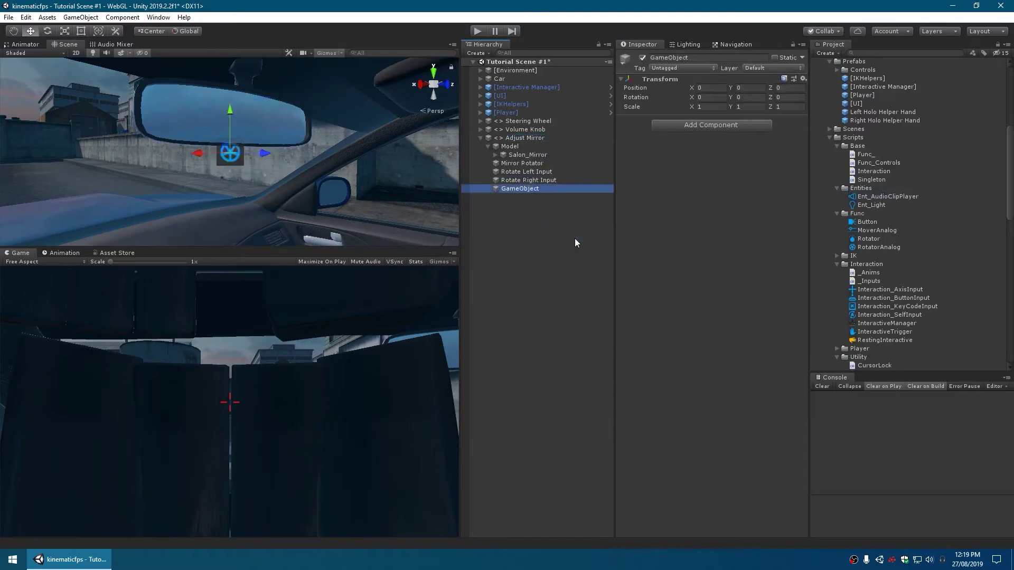
text(Grab)
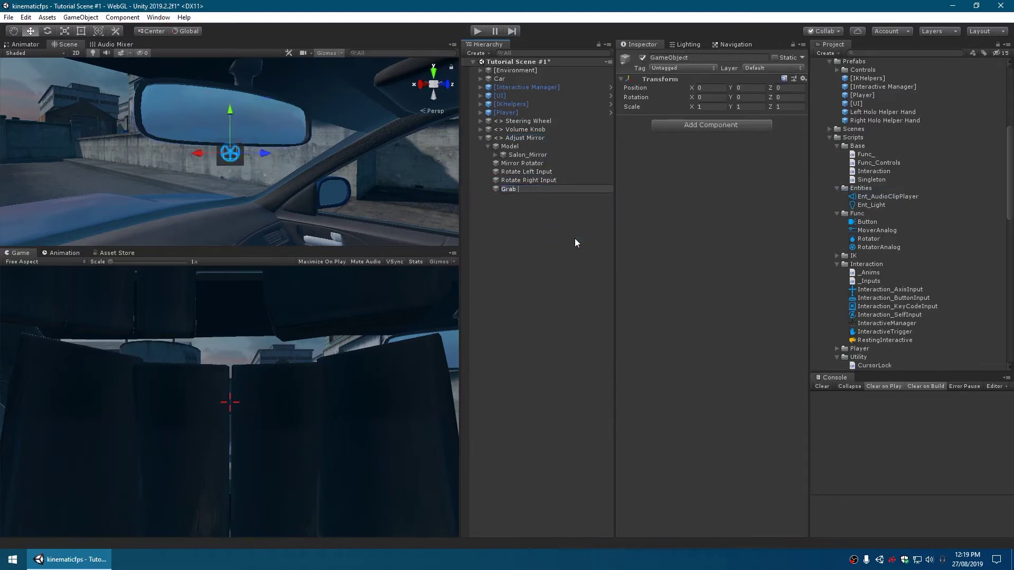
text( Mirror)
key(Return)
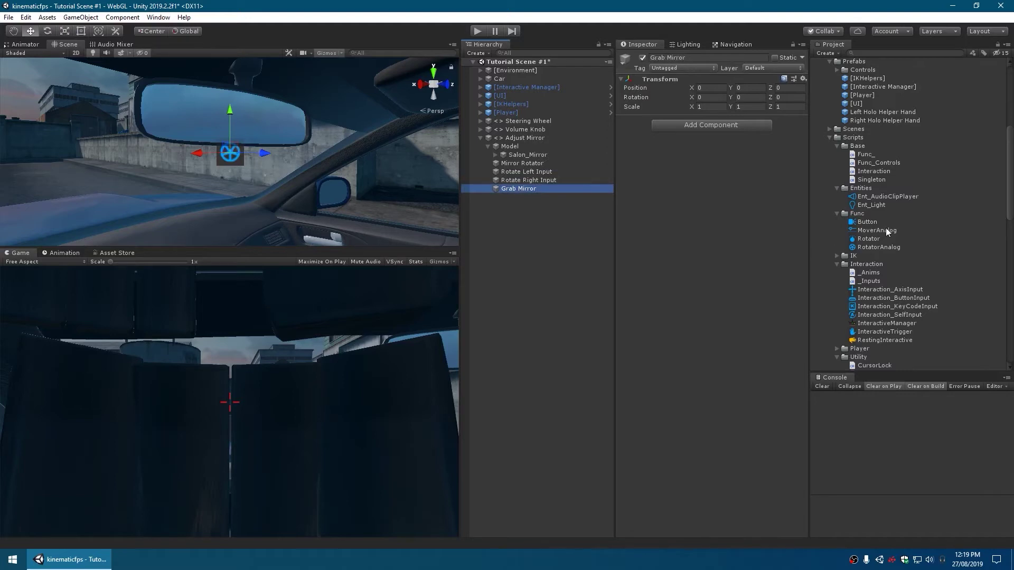
Add the Interaction_SelfInput script to Grab Mirror and set its hand side to Right.
drag(903, 315, 739, 264)
click(721, 168)
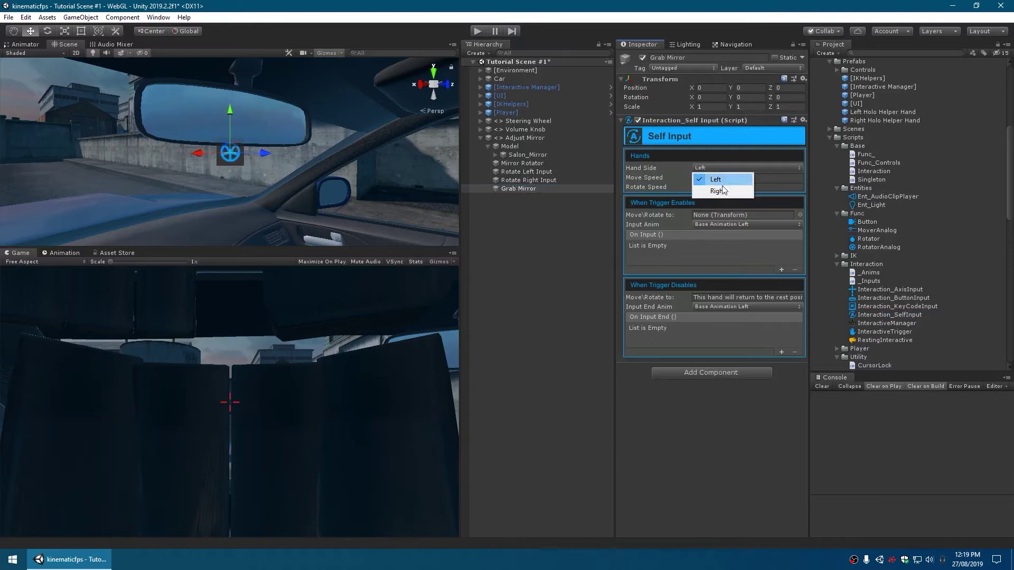
click(718, 191)
Set Grab Mirror's input and input end animations both to Base Animation Right.
click(723, 224)
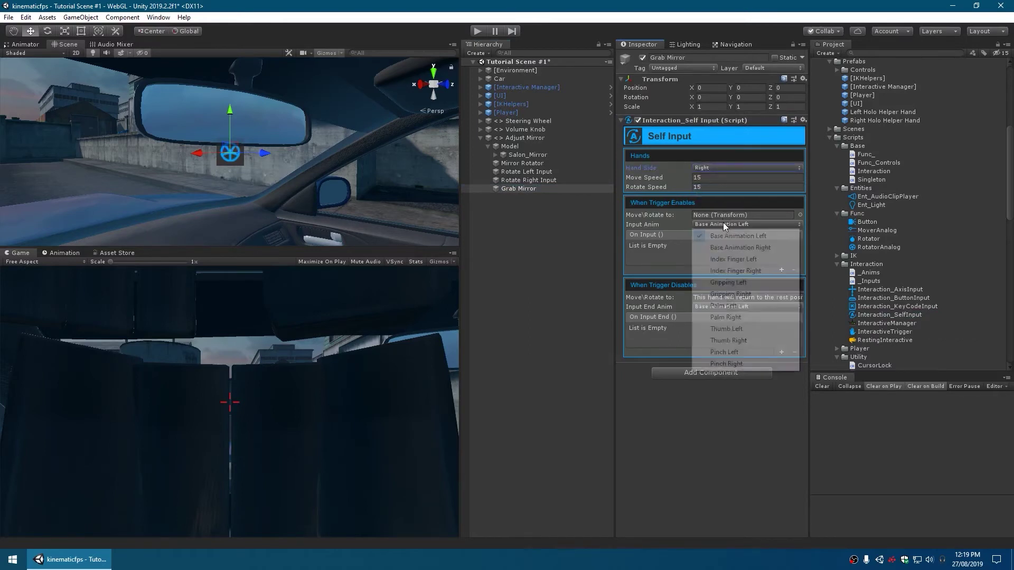
click(725, 247)
click(721, 307)
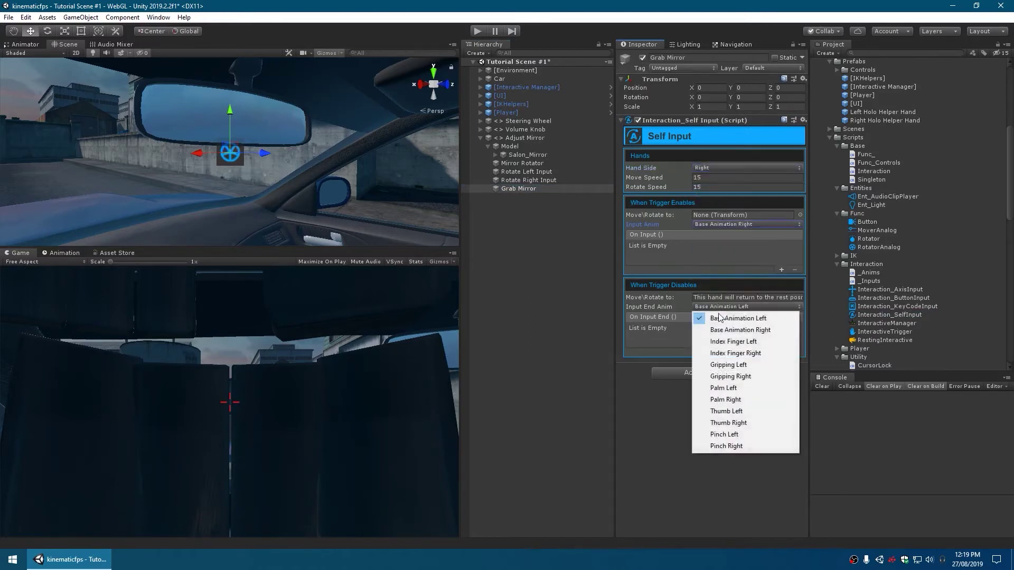
click(724, 330)
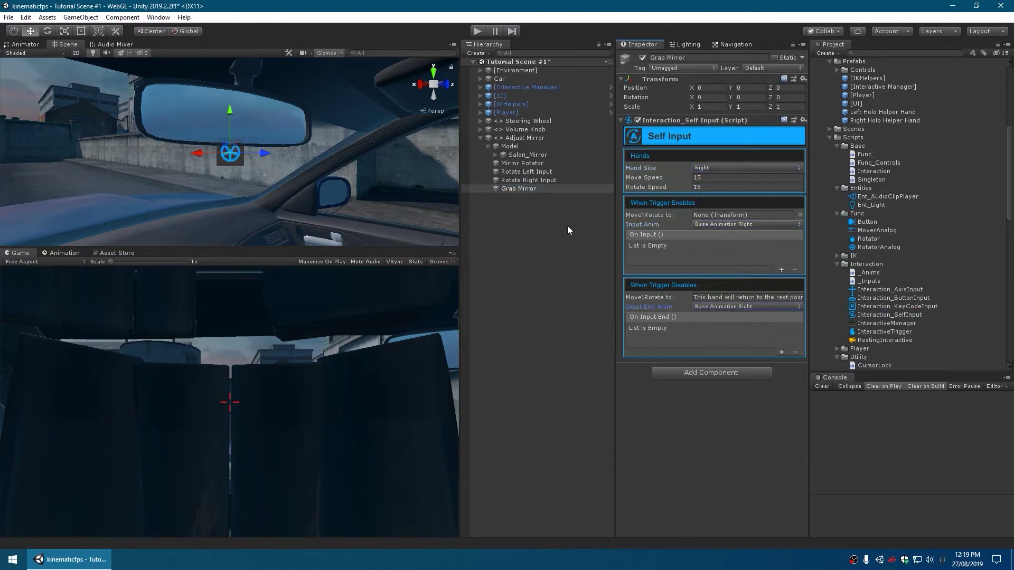
Add the Right Holo Helper Hand prefab as a child of Salon_Mirror and unpack it completely.
click(541, 154)
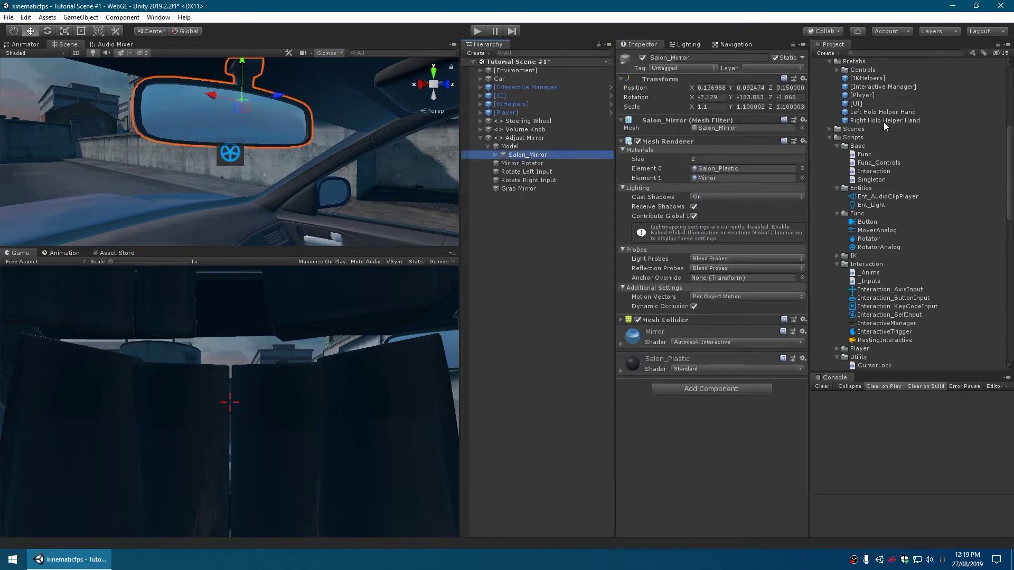
drag(882, 122, 546, 155)
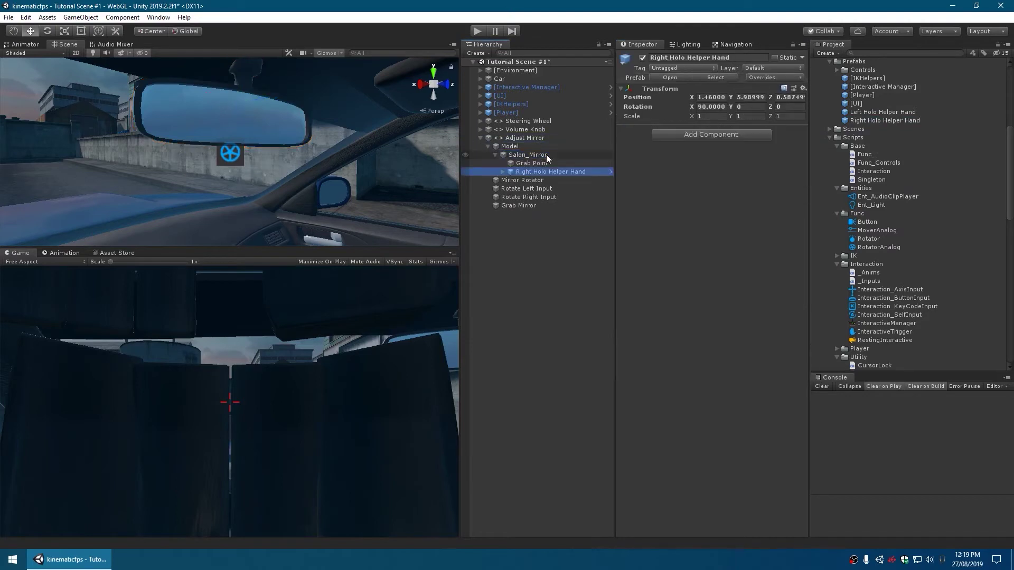
right_click(549, 173)
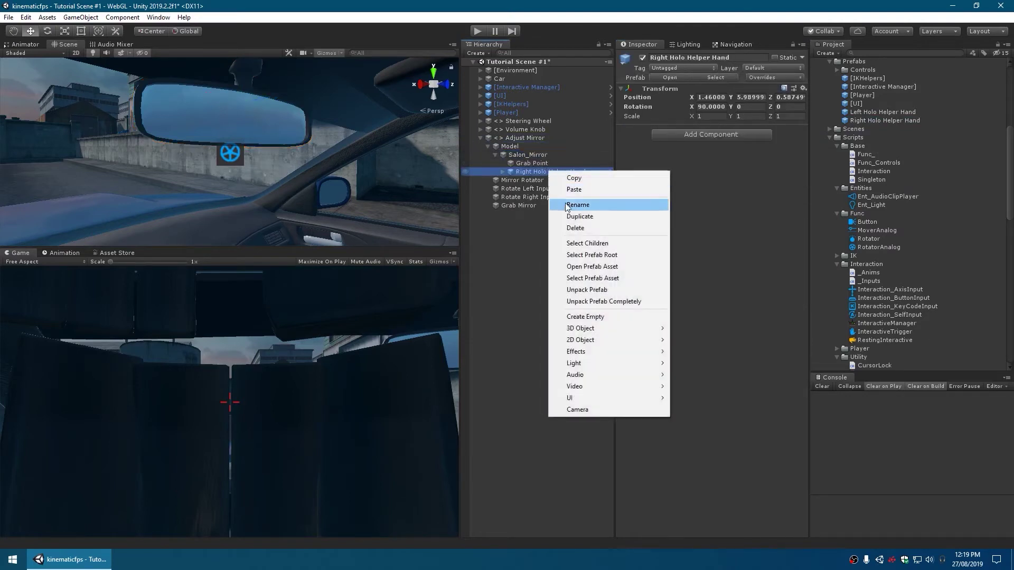
click(585, 301)
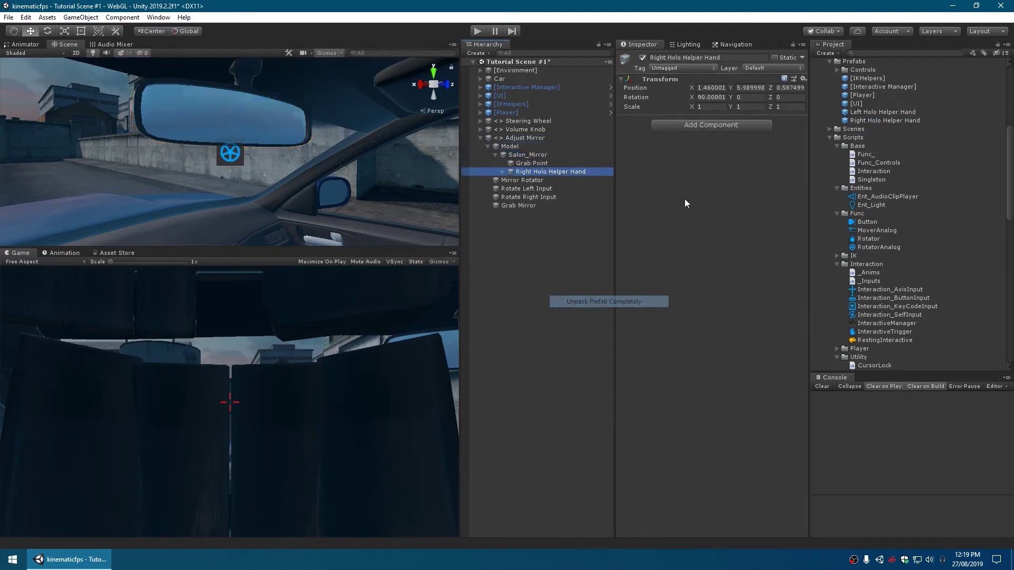
Reset the Right Holo Helper Hand's position and rename it "Grab Point".
click(803, 79)
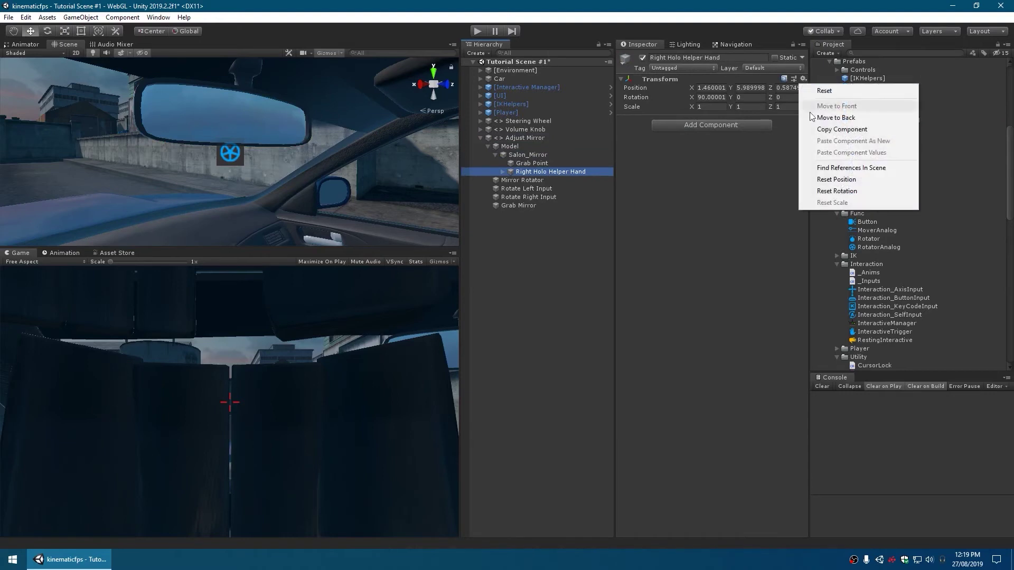
click(822, 180)
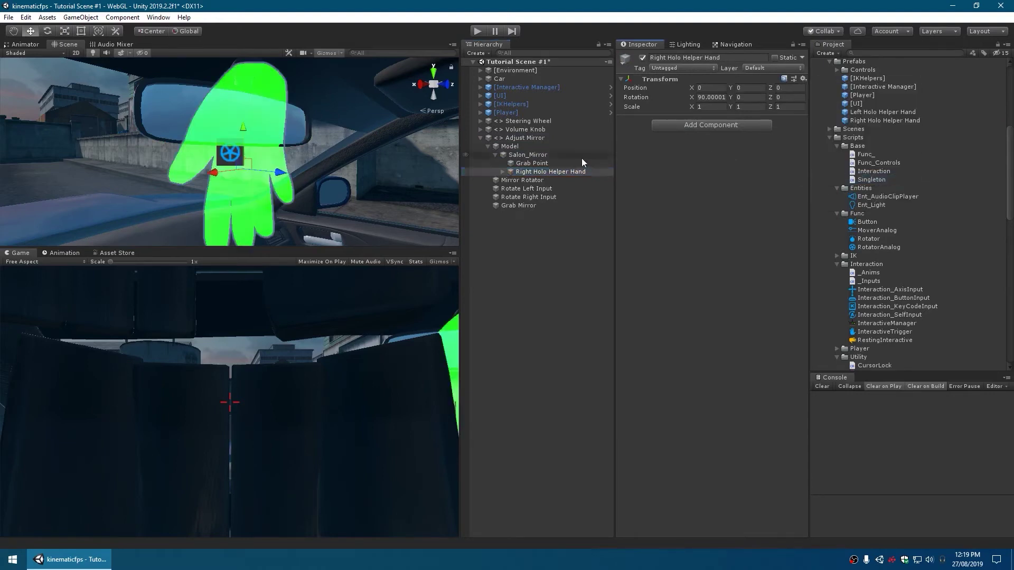
click(552, 171)
text(G)
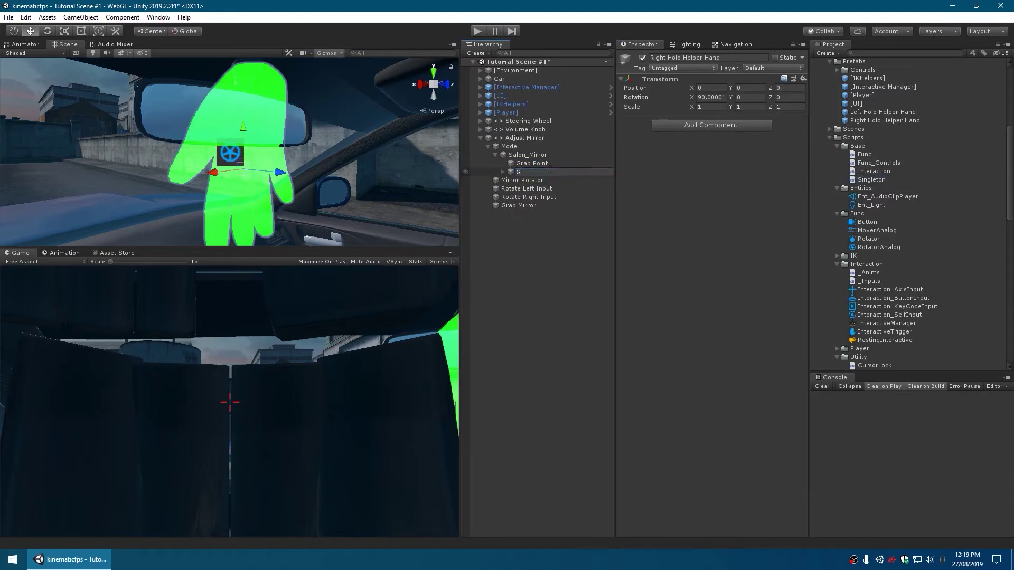
text(rab Point)
key(Return)
Remove the old childless Grab Point from Salon_Mirror, keeping the one that contains the hand.
drag(550, 172, 539, 164)
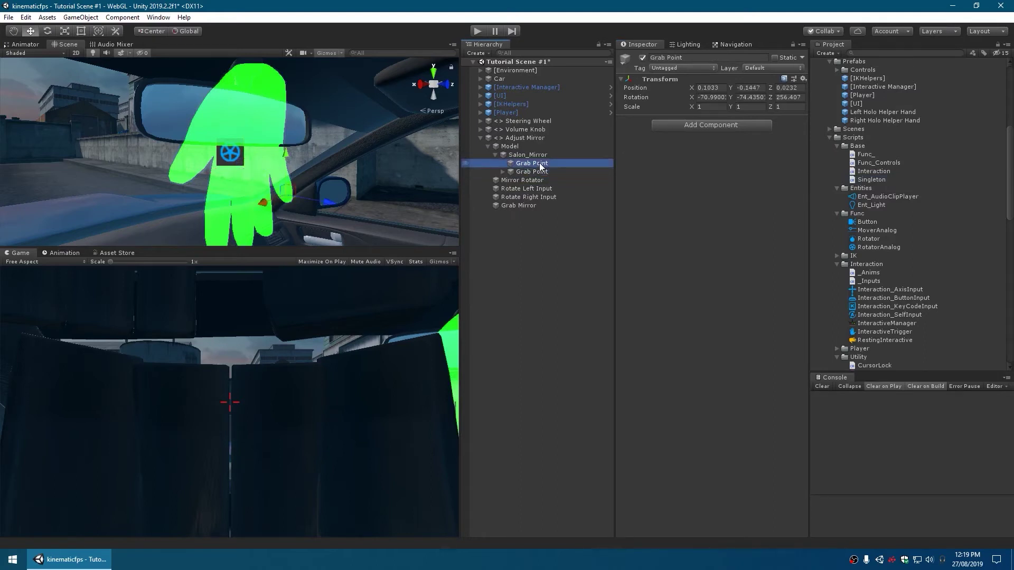
click(507, 154)
click(507, 163)
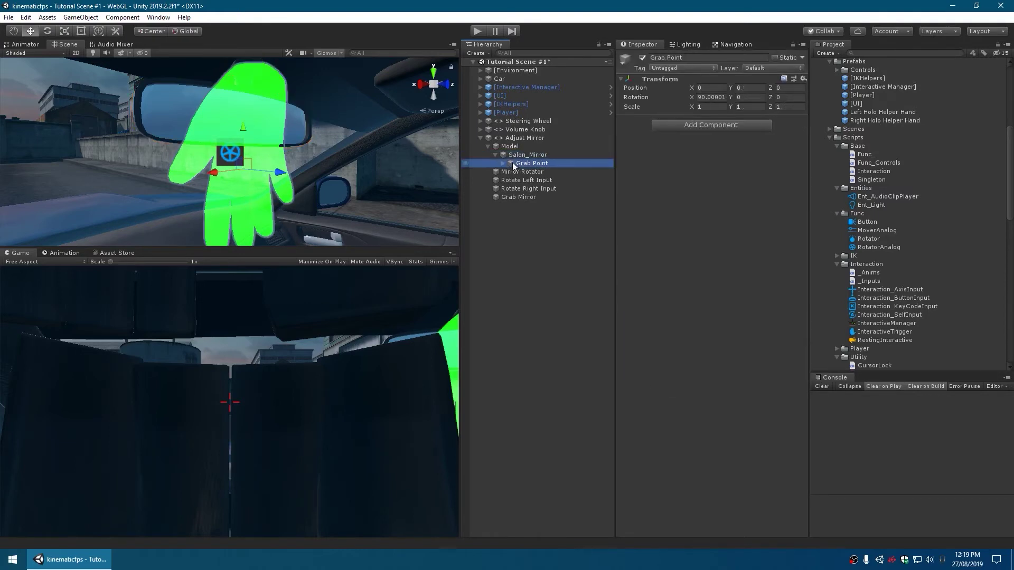
Rotate the Hand Model inside Grab Point so its fingers point up, and move it to the mirror's lower edge as if gripping it.
click(502, 163)
click(531, 172)
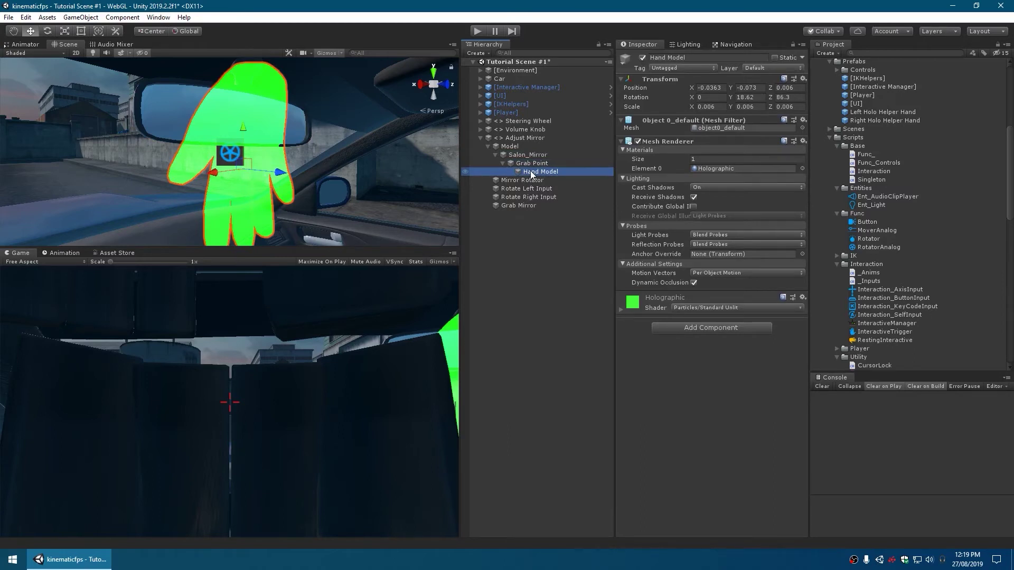
key(e)
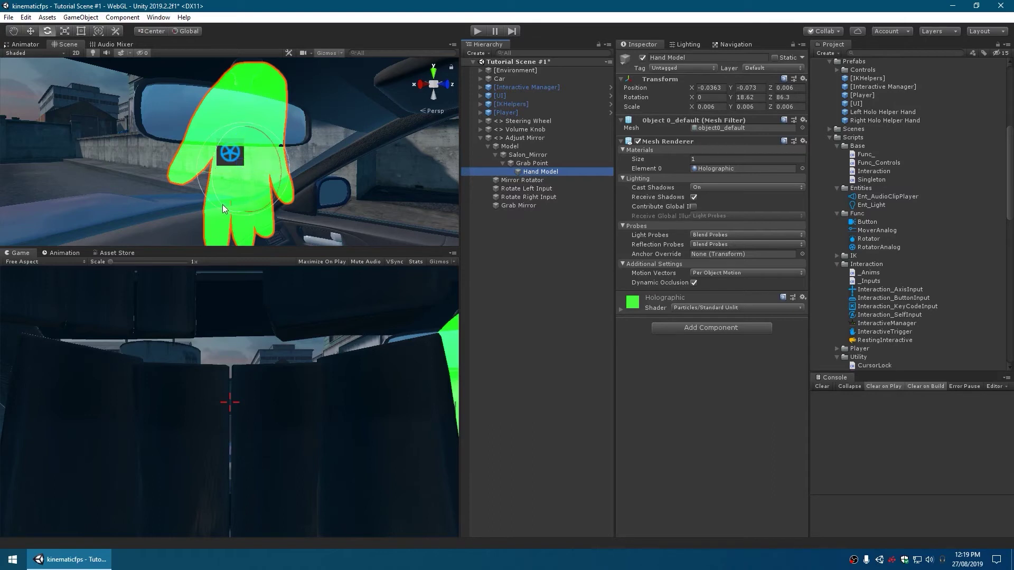
drag(223, 205, 239, 127)
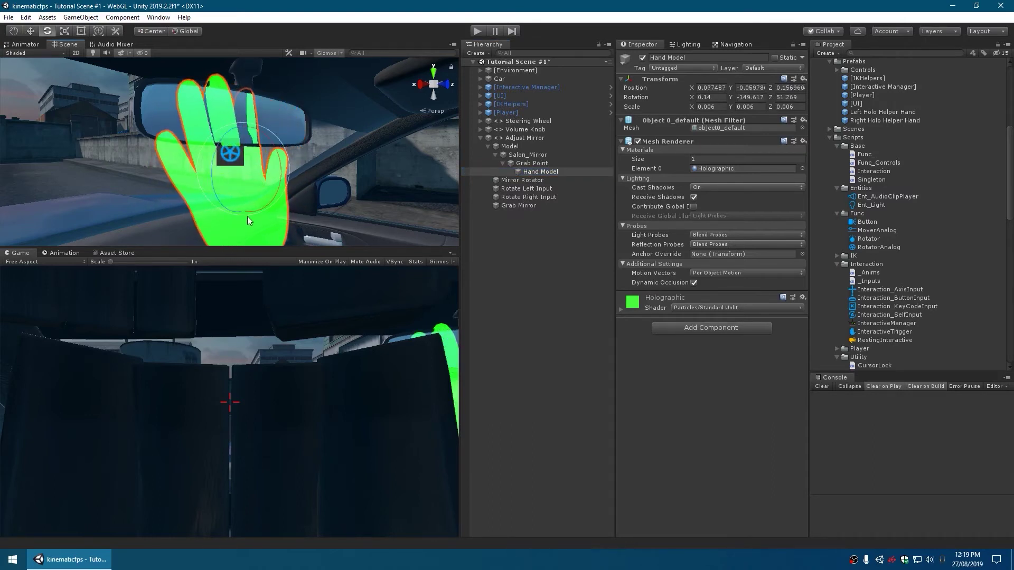
drag(236, 214, 271, 153)
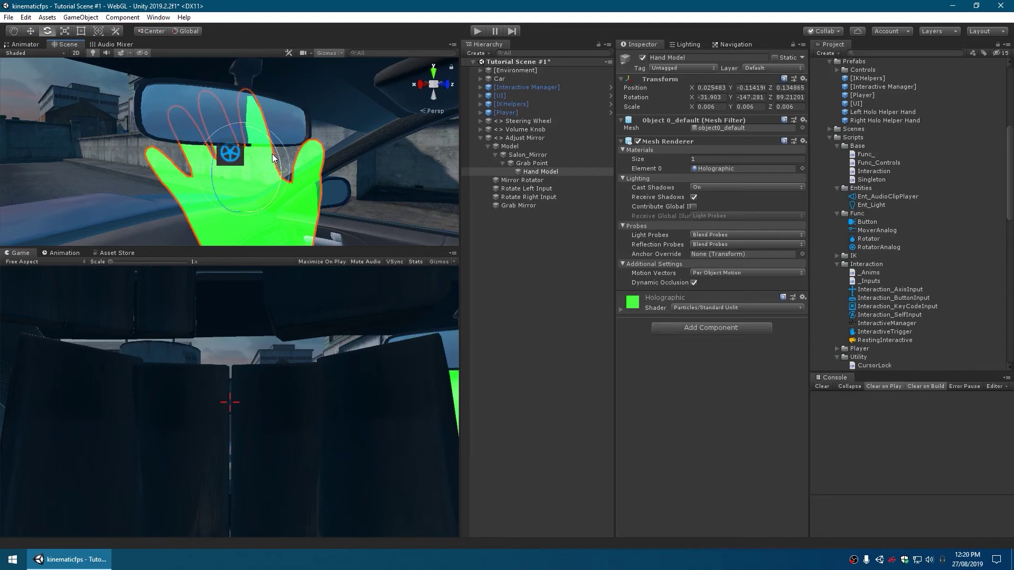
key(w)
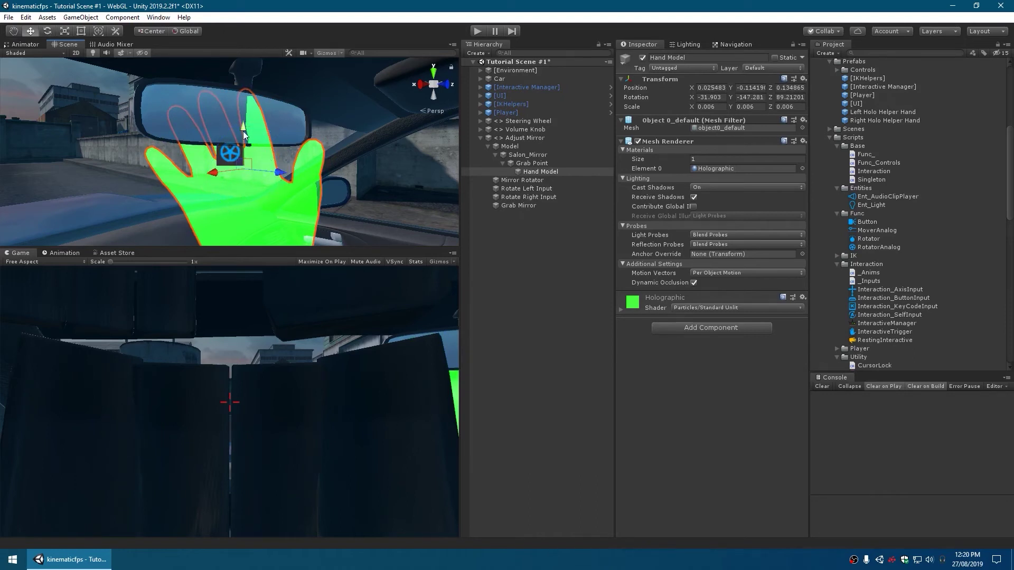
drag(243, 131, 247, 113)
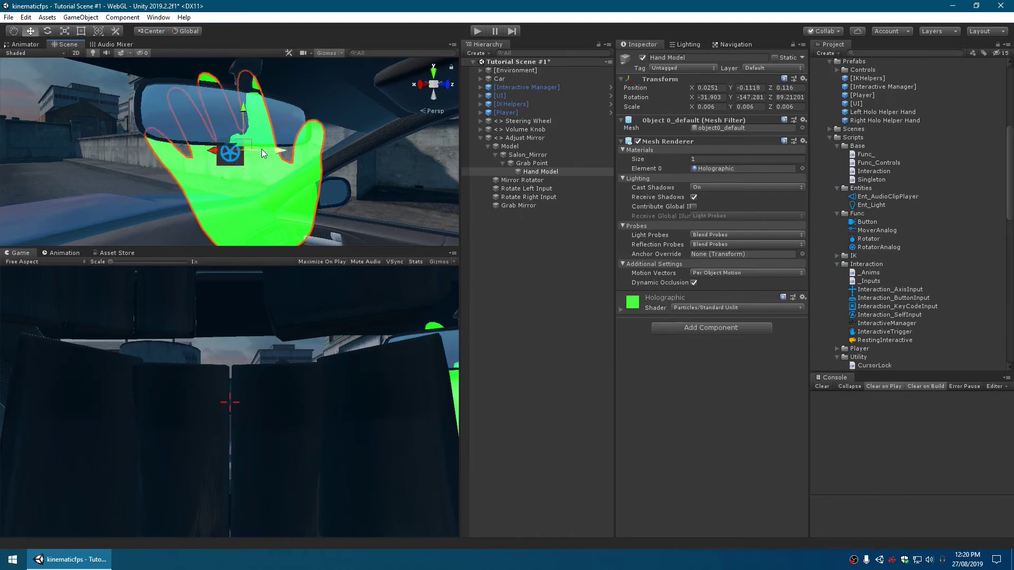
mouse_move(261, 150)
mouse_down()
mouse_move(293, 151)
mouse_move(235, 152)
mouse_move(262, 157)
mouse_up()
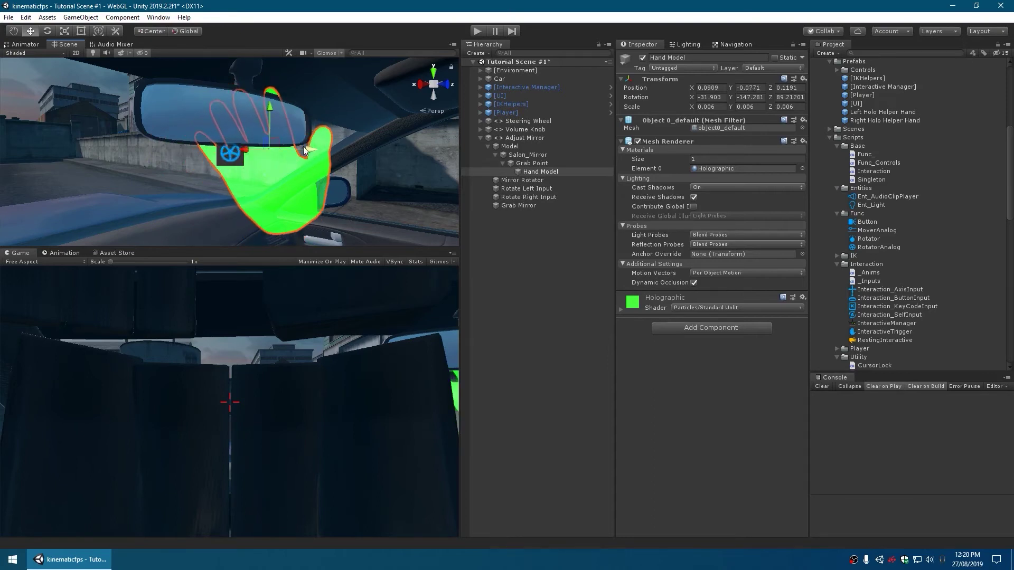
Delete the Hand Model from Grab Point and assign Grab Point as Grab Mirror's Move\Rotate target.
click(549, 170)
key(Delete)
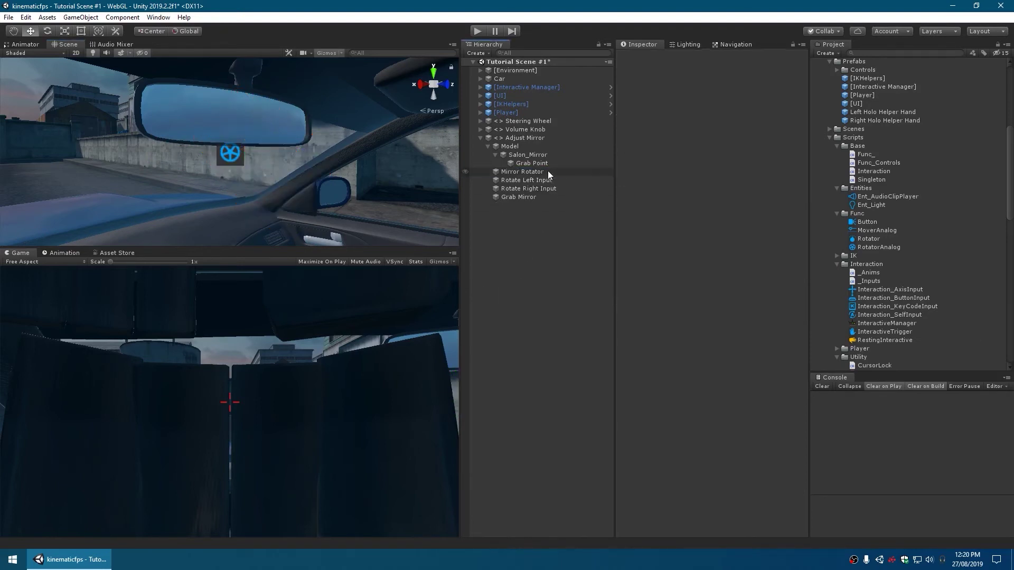
click(523, 196)
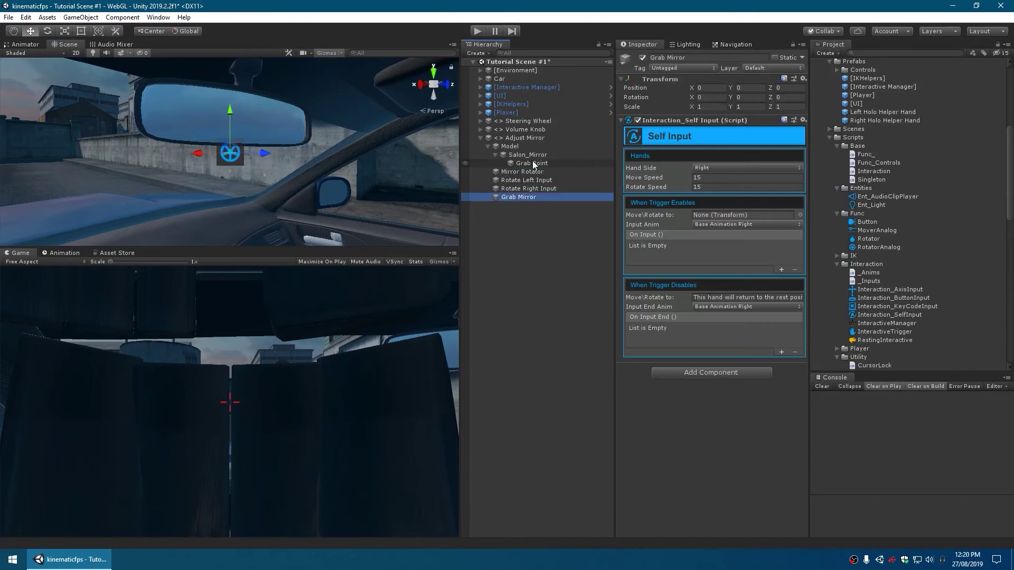
drag(532, 164, 708, 214)
Assign Grab Point as both the Move\Rotate target and the return position of Rotate Left Input and Rotate Right Input together.
click(554, 182)
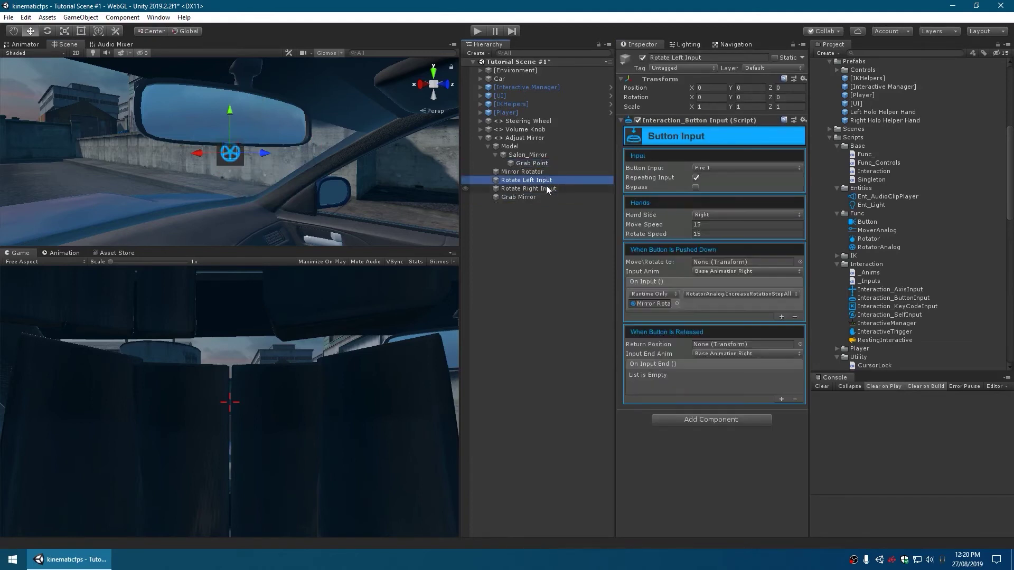
ctrl+click(548, 188)
drag(532, 163, 702, 261)
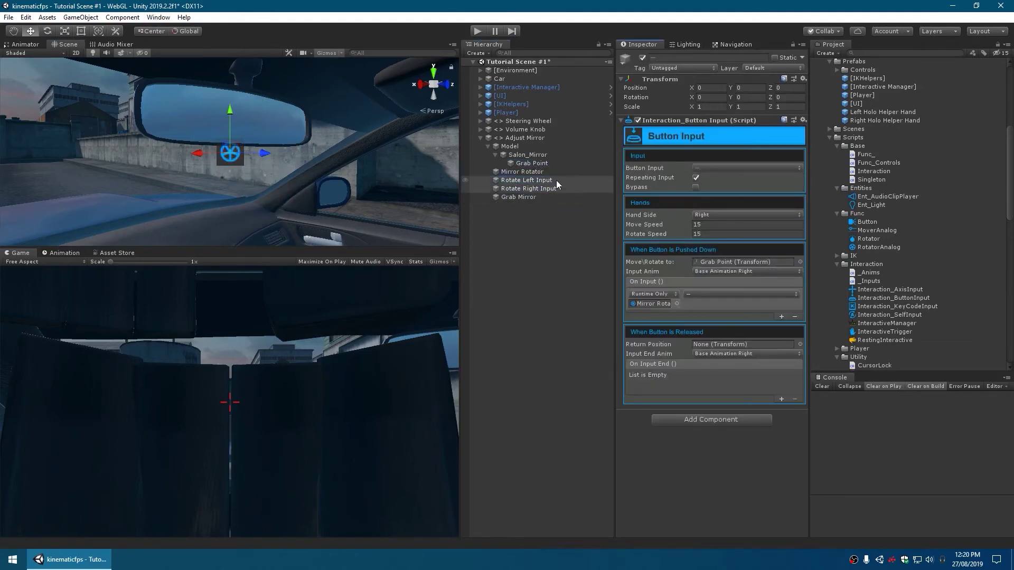
drag(534, 163, 718, 344)
click(562, 229)
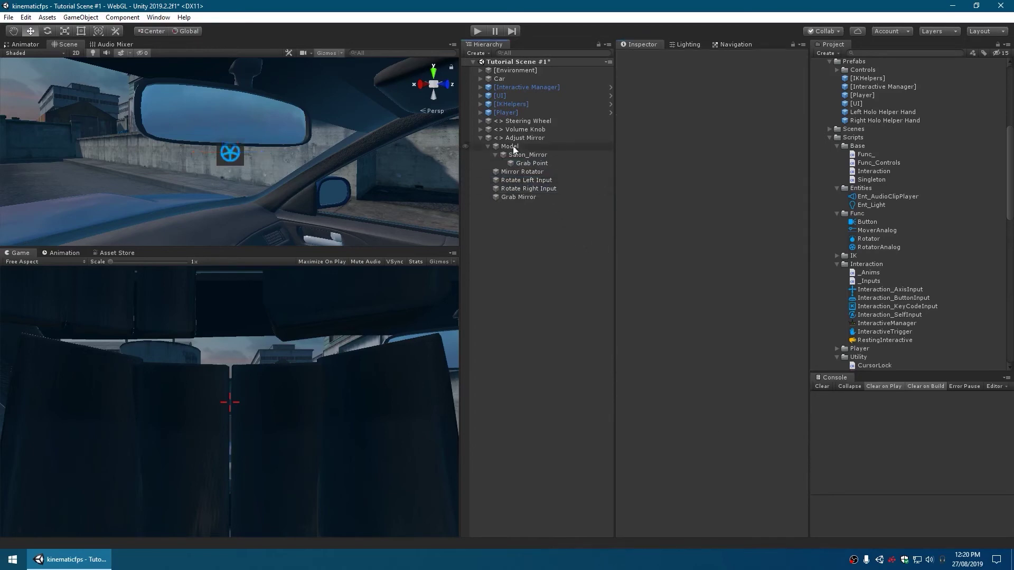
Add an Interactive Trigger component to Salon_Mirror and set its usage instructions to "Adjust Mirror".
click(524, 153)
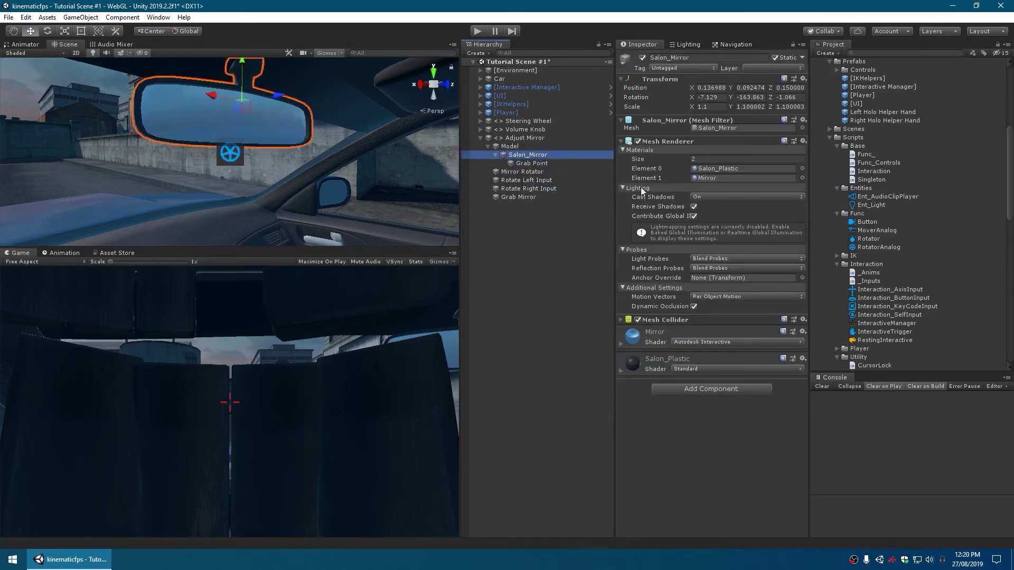
click(685, 389)
text(inter)
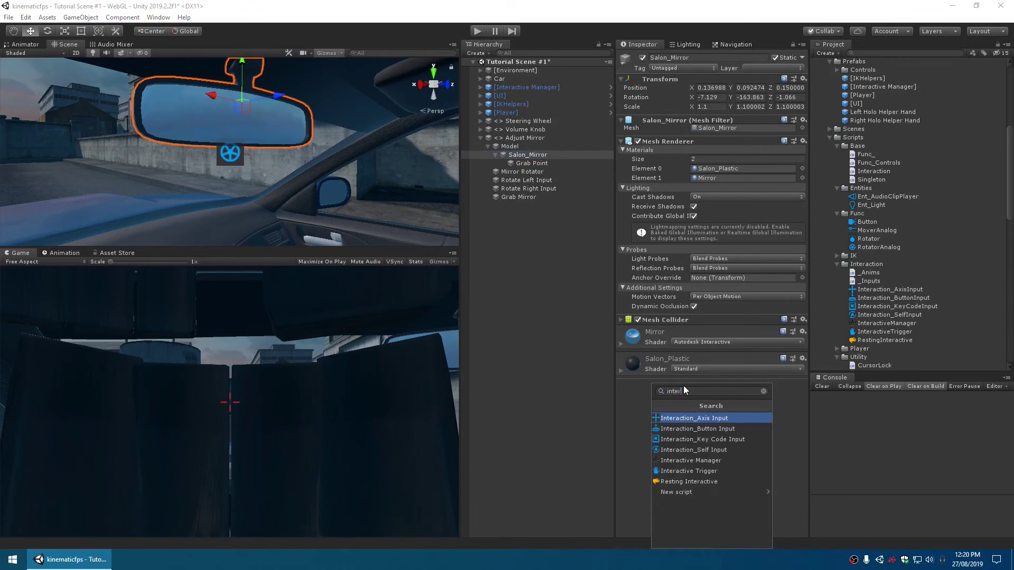
click(711, 473)
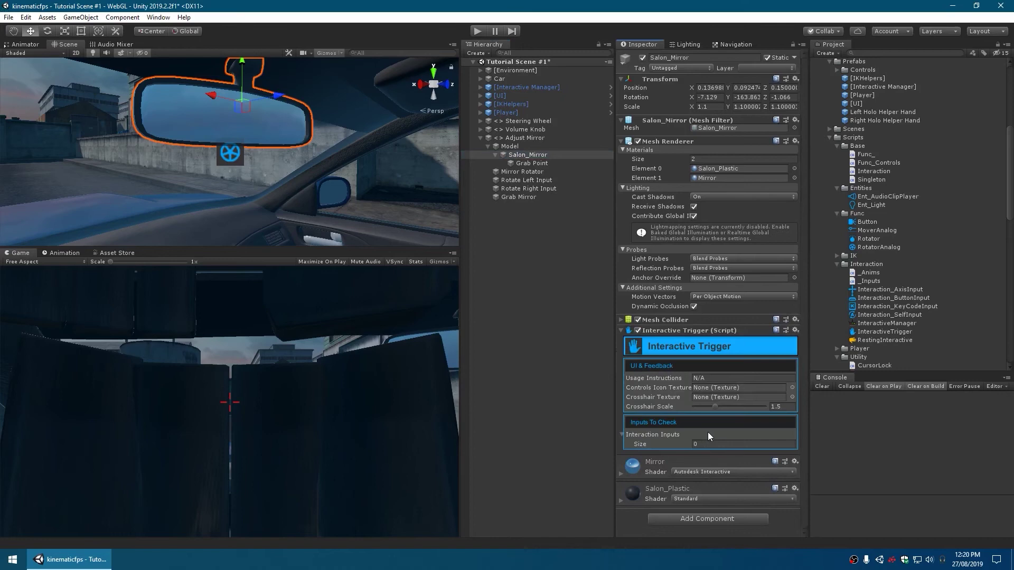
click(718, 377)
text(Adjust Mirror)
Set the Interactive Trigger's controls icon texture to Mouse and its crosshair texture to Dot128.
click(792, 387)
text(mouse)
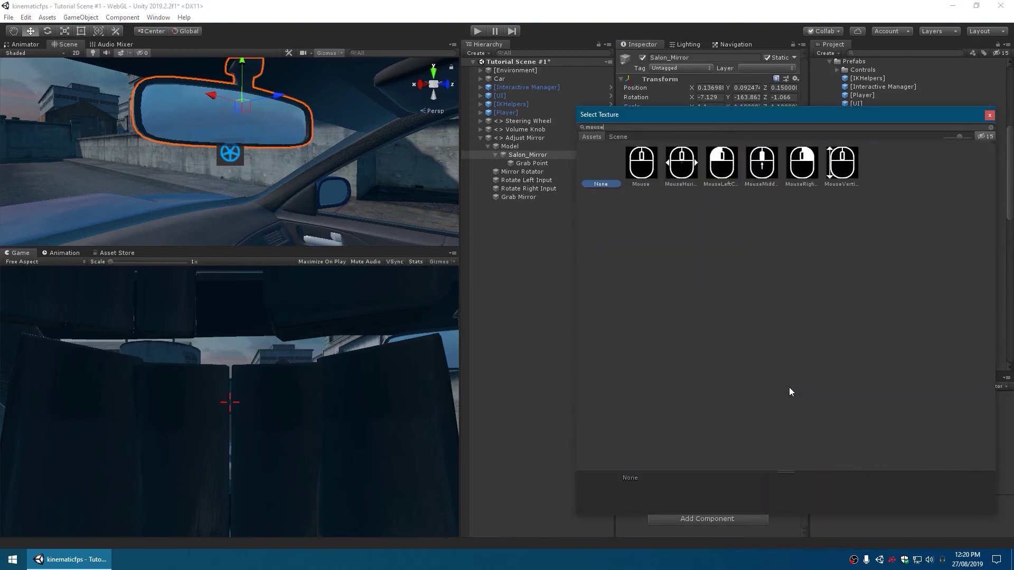
double_click(635, 178)
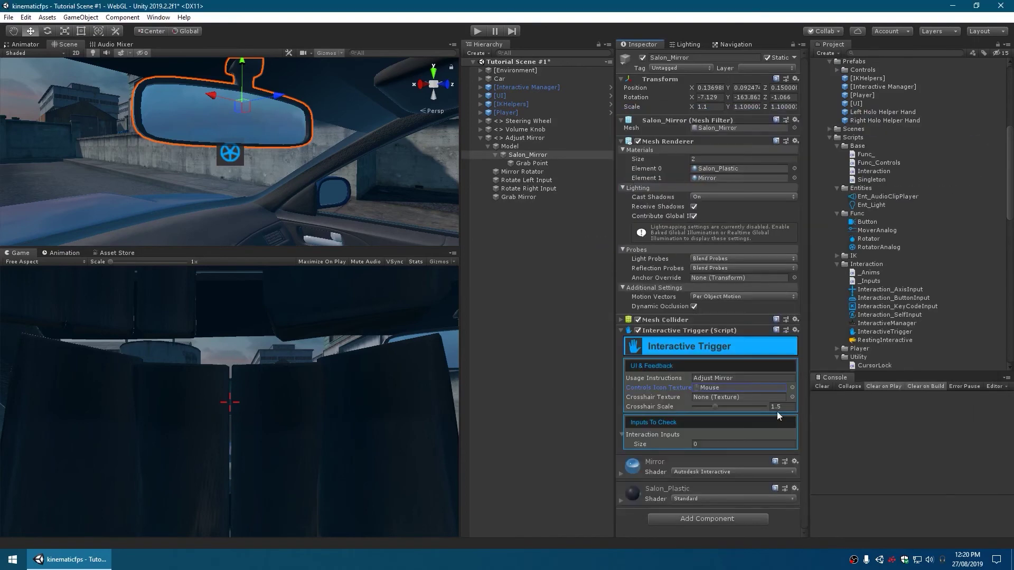
click(792, 397)
text(dot)
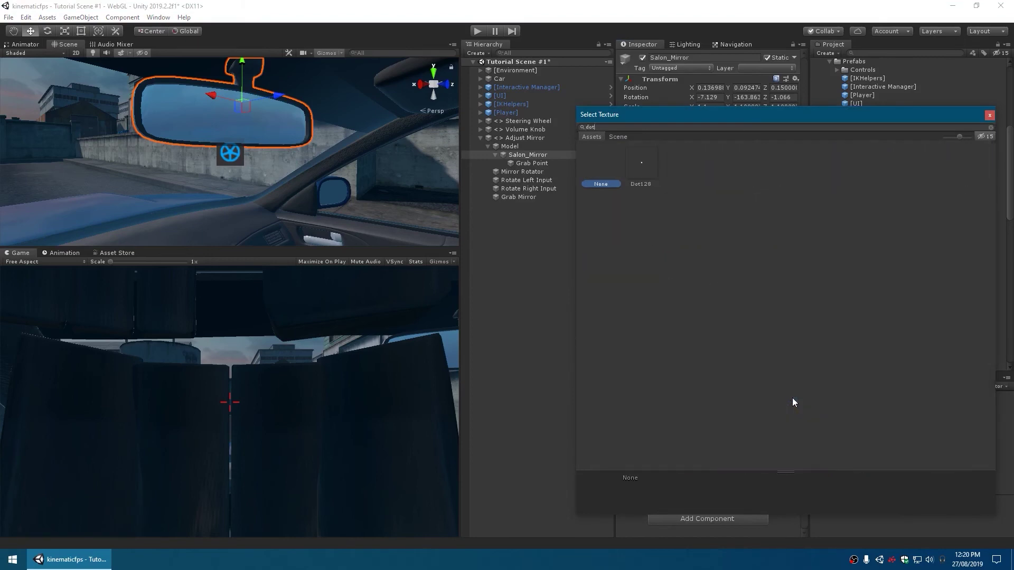
double_click(637, 171)
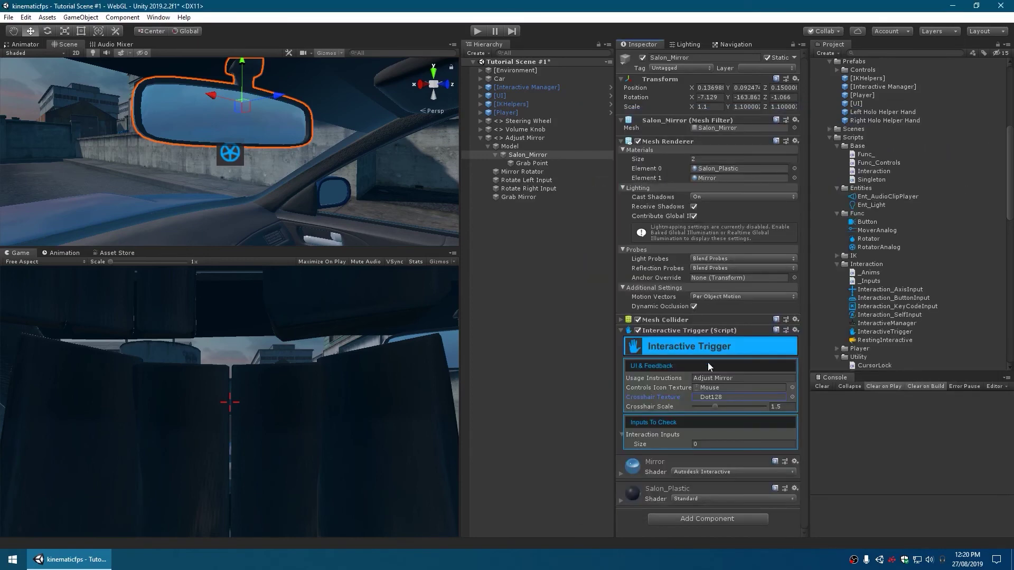
Disable the Interactive Trigger component and add Grab Mirror, Rotate Right Input and Rotate Left Input, in that order, to its Interaction Inputs.
click(637, 330)
drag(519, 197, 638, 433)
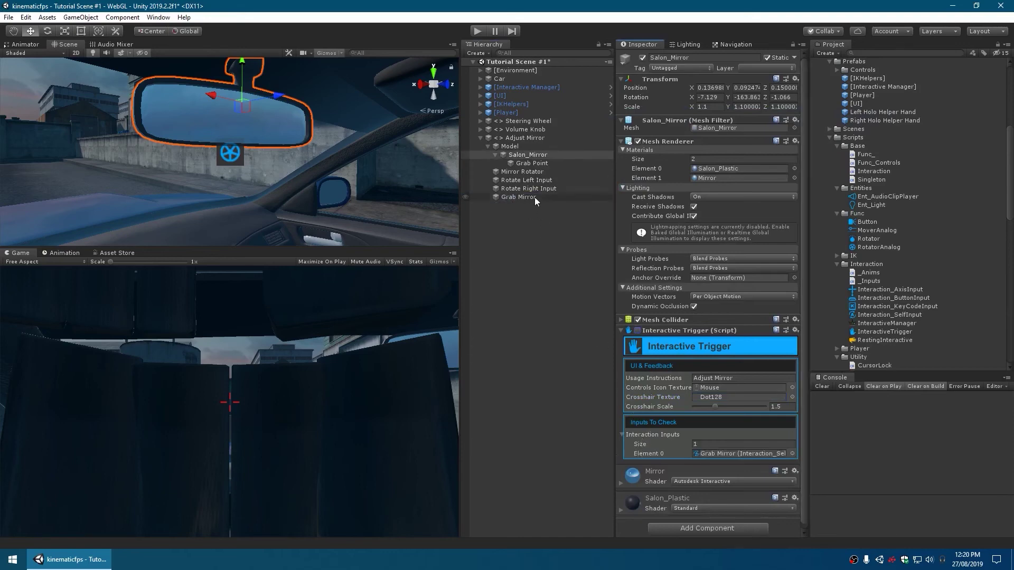
drag(529, 189, 641, 438)
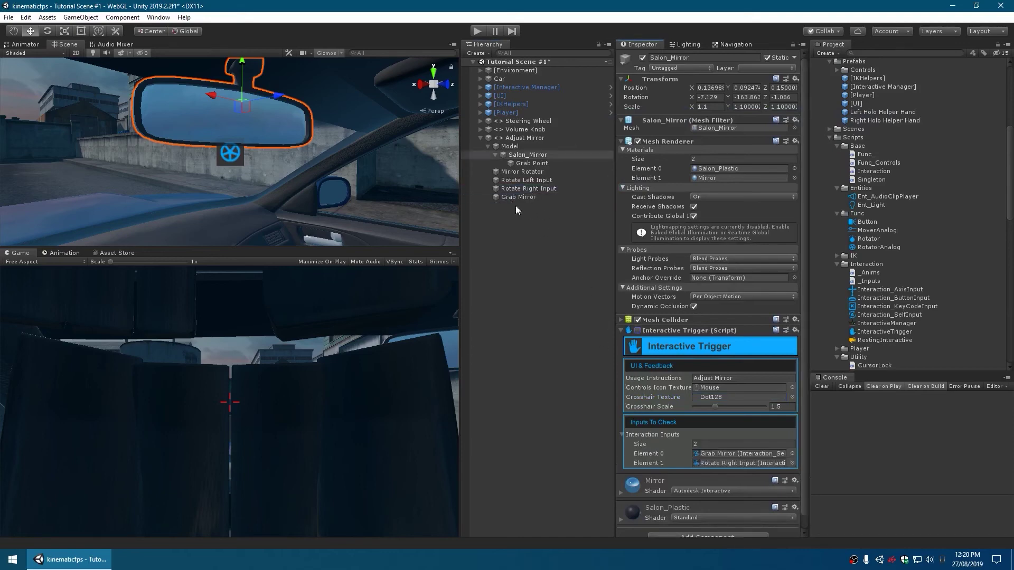
drag(511, 182, 648, 429)
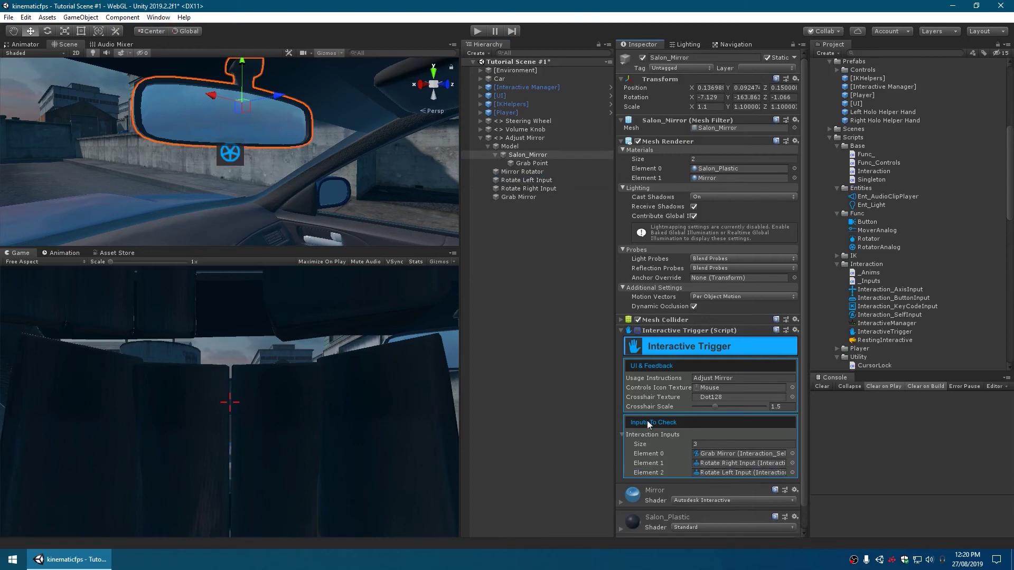
Save the scene and run it in Play mode to test adjusting the rear-view mirror by hand.
click(557, 280)
key(ctrl+s)
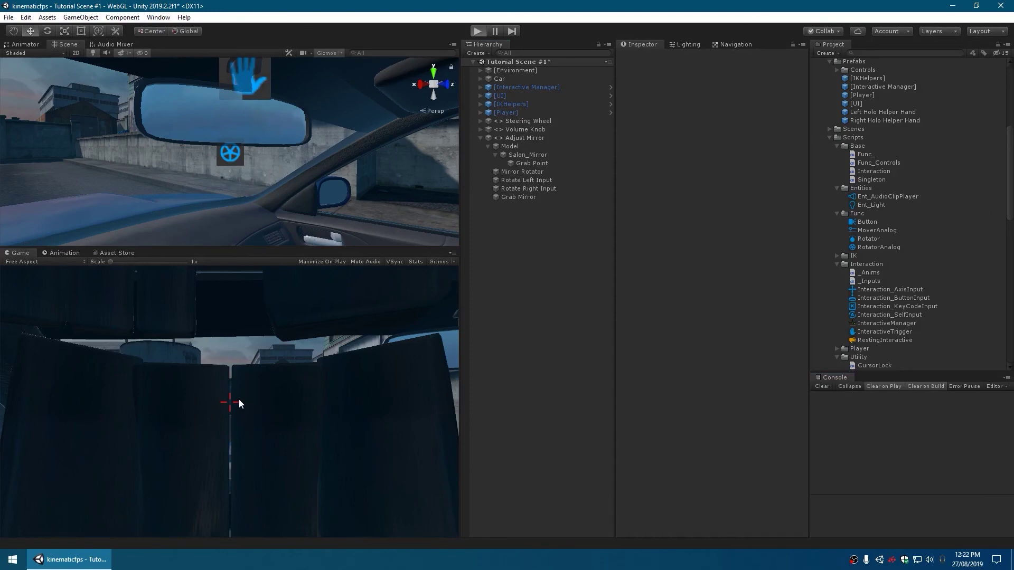
key(ctrl+p)
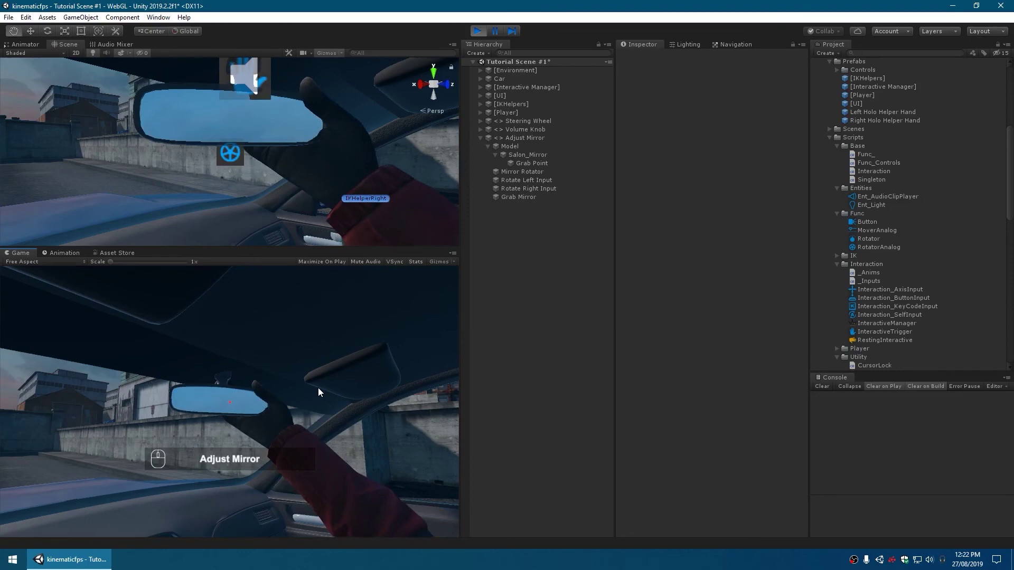
drag(309, 391, 289, 405)
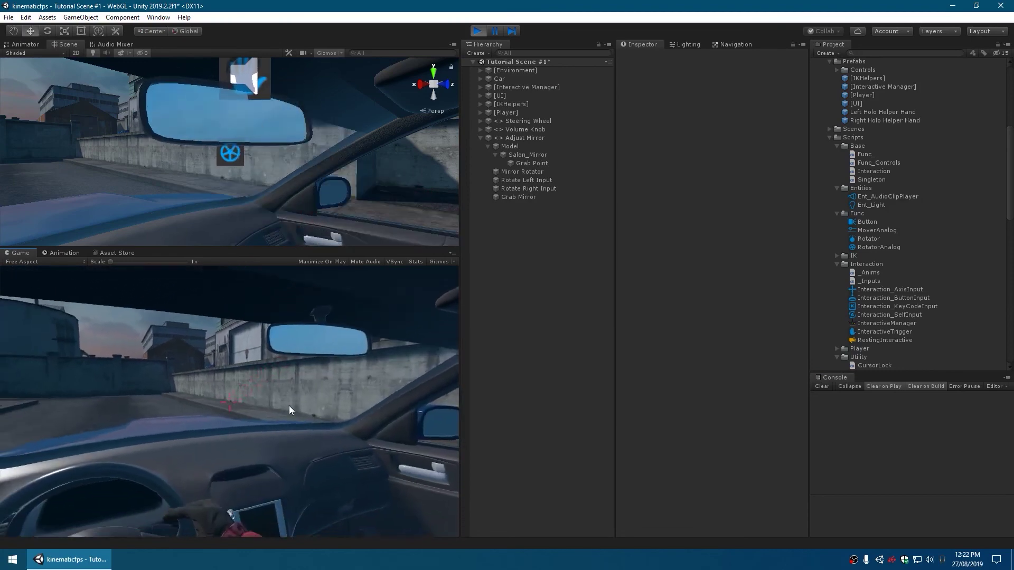